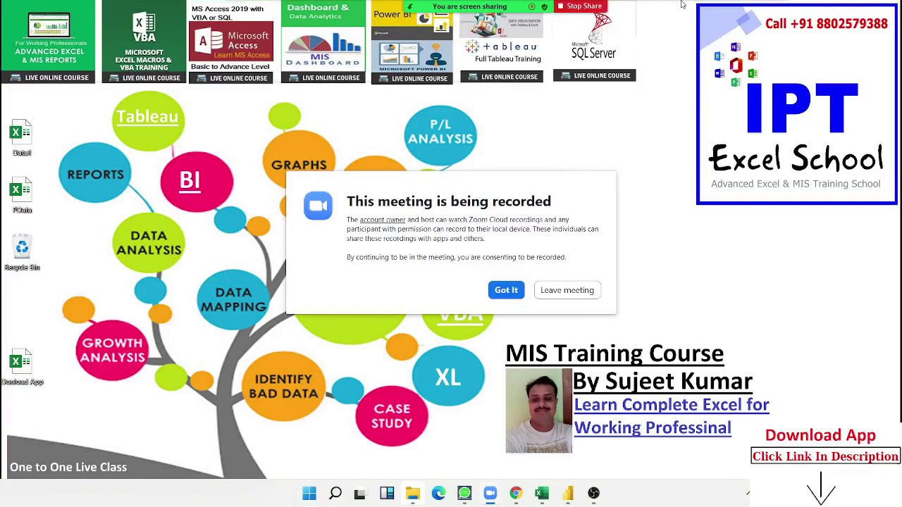
Dismiss the Zoom recording notice and bring the blank Book2 workbook to the front
left_click(518, 292)
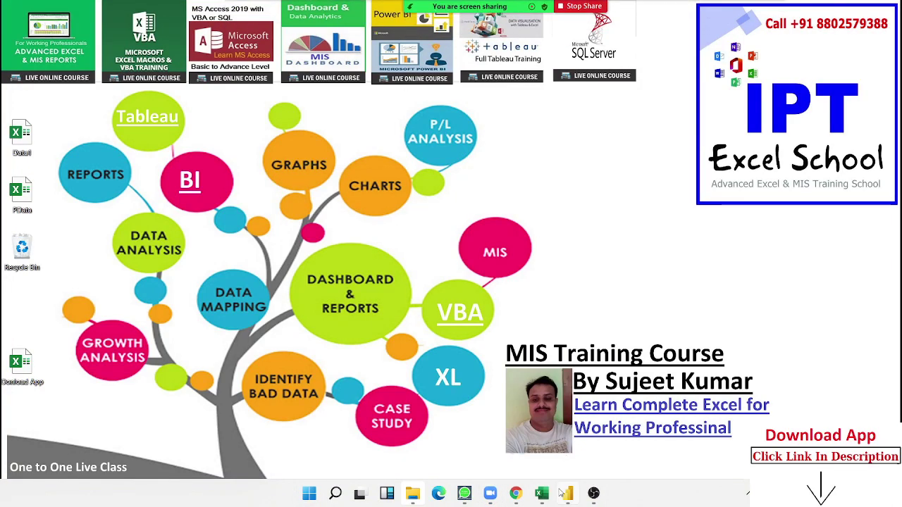
mouse_move(548, 492)
left_click(634, 445)
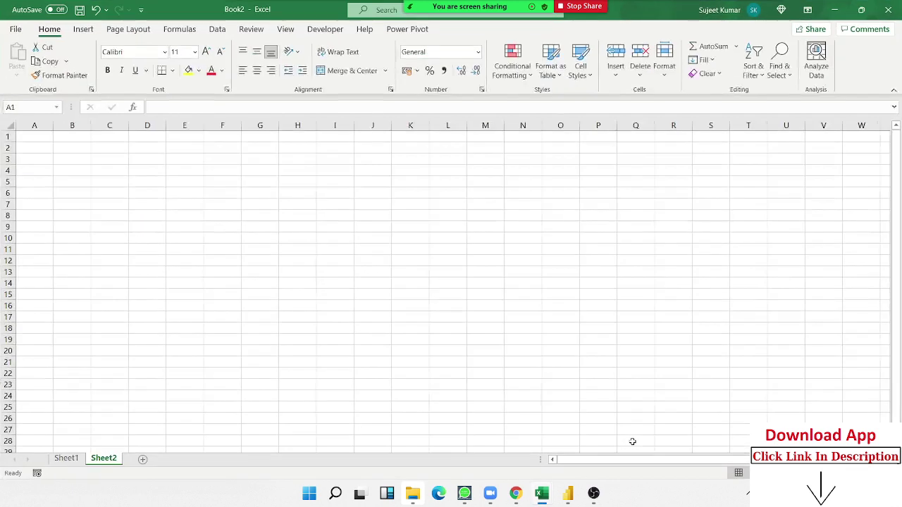
left_click(74, 194)
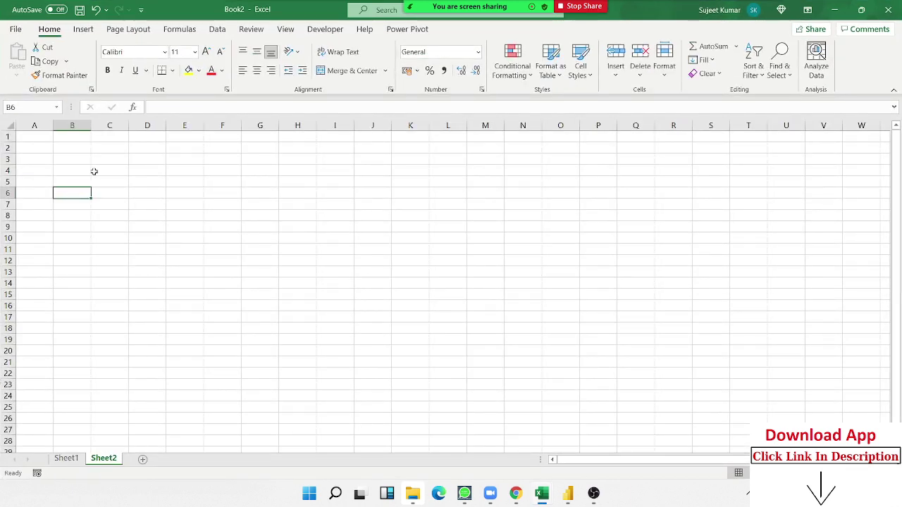
left_click_drag(95, 172, 305, 286)
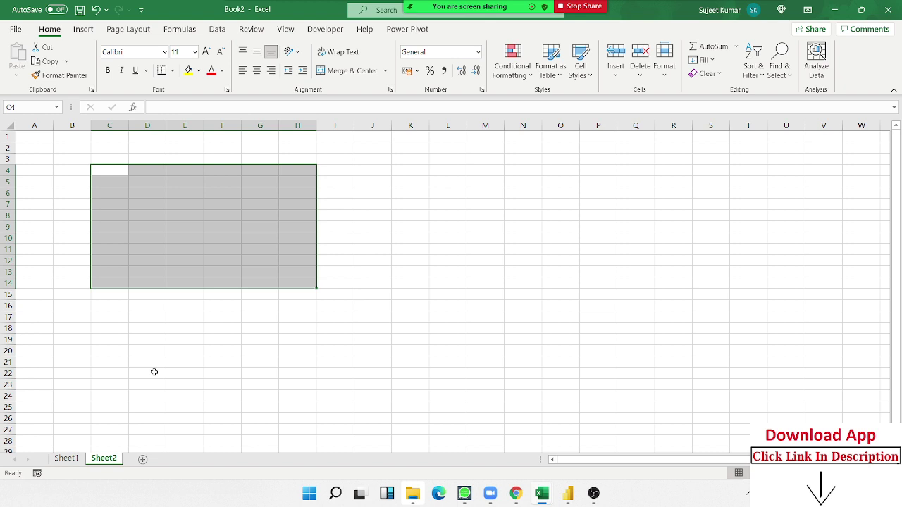
left_click(78, 156)
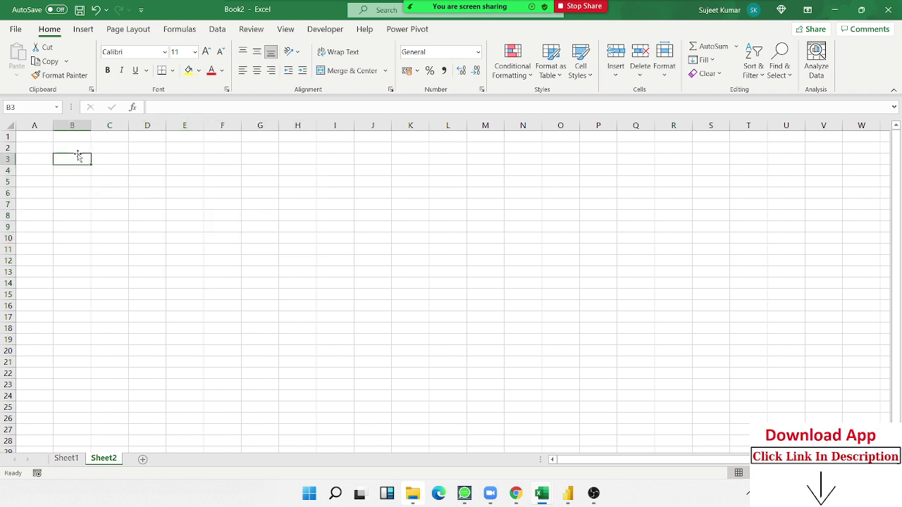
type("sa")
left_click(103, 214)
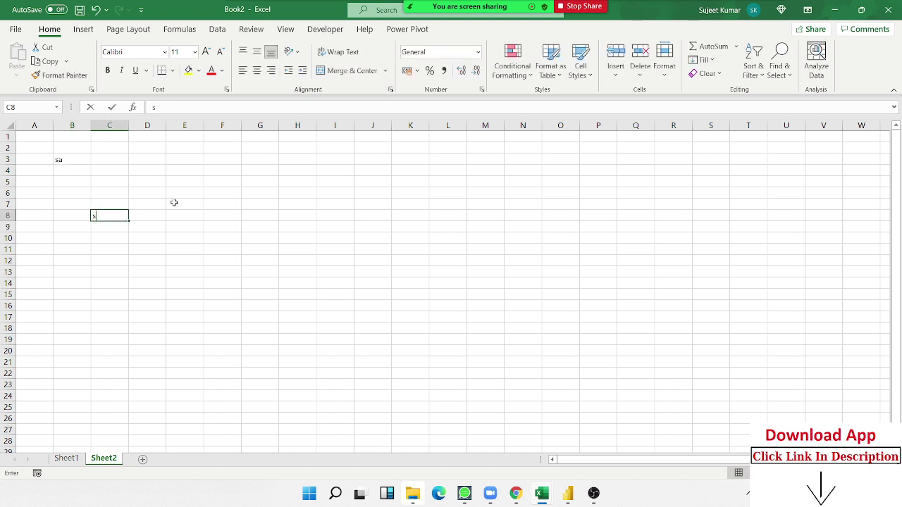
type("s")
left_click(172, 185)
type("d")
left_click(145, 170)
type("d")
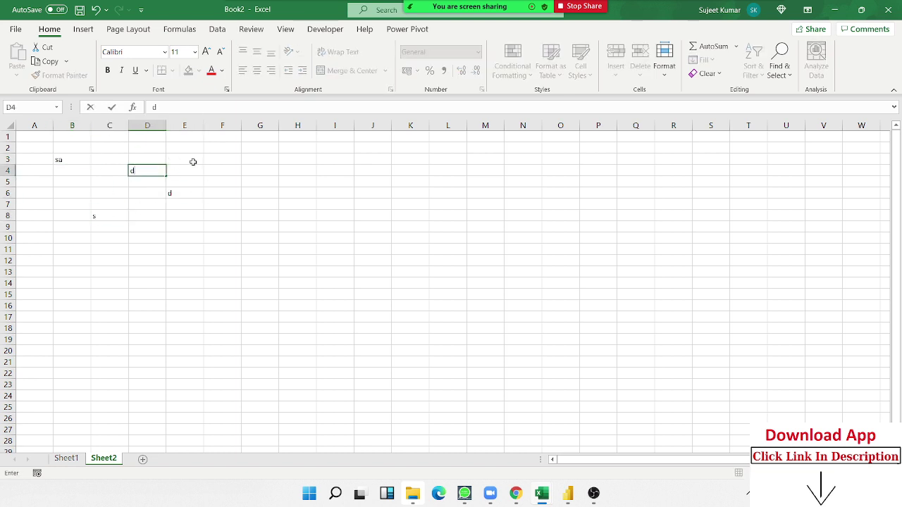
left_click(193, 161)
type("d")
left_click(210, 238)
type("d")
left_click(117, 226)
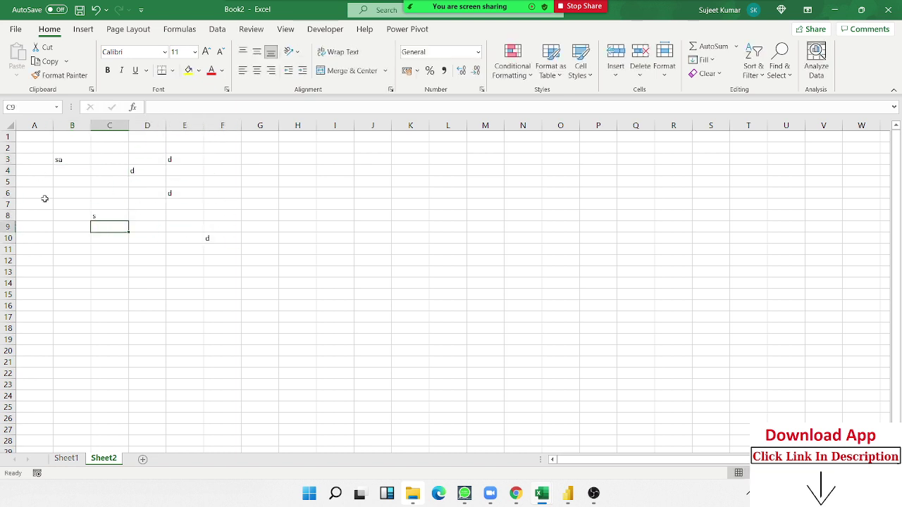
left_click(48, 202)
type("dasd")
left_click(32, 148)
type("asd")
left_click(261, 159)
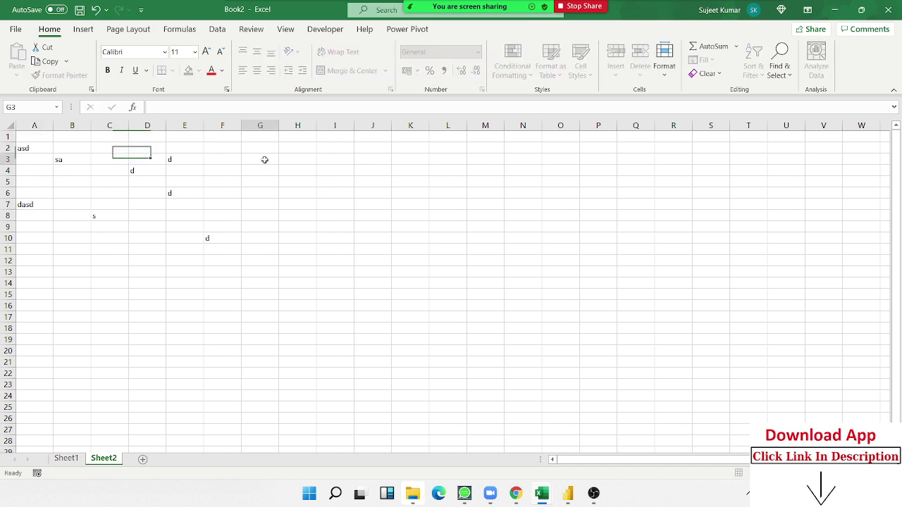
type("asd")
left_click_drag(262, 218, 262, 227)
left_click(218, 258)
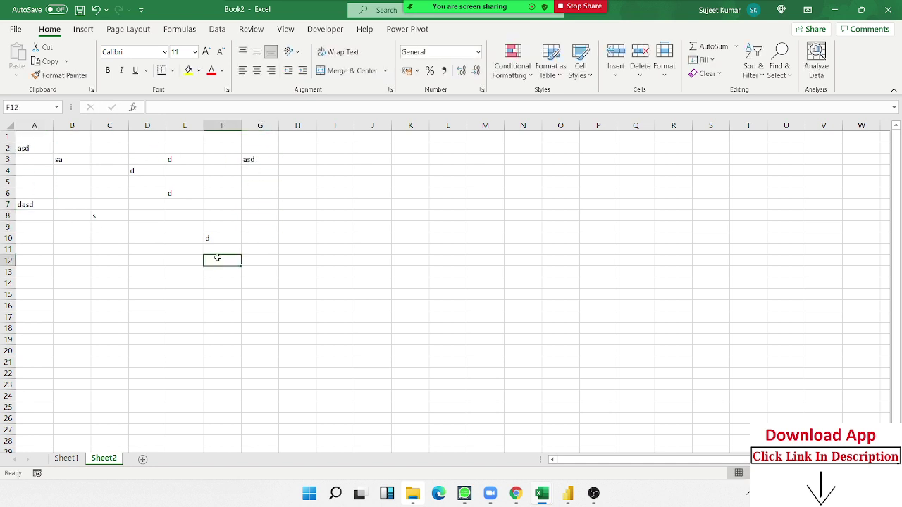
key("ctrl+a")
key("Delete")
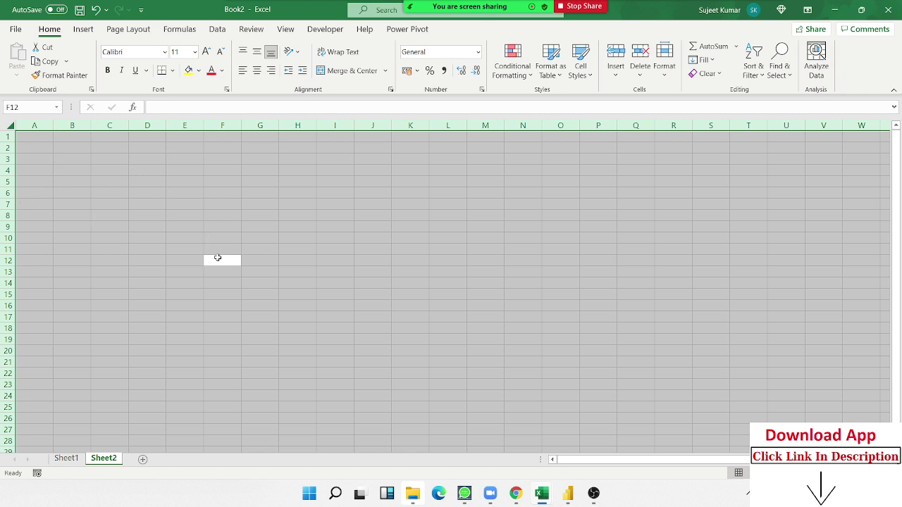
key("Up")
key("Up")
key("Up")
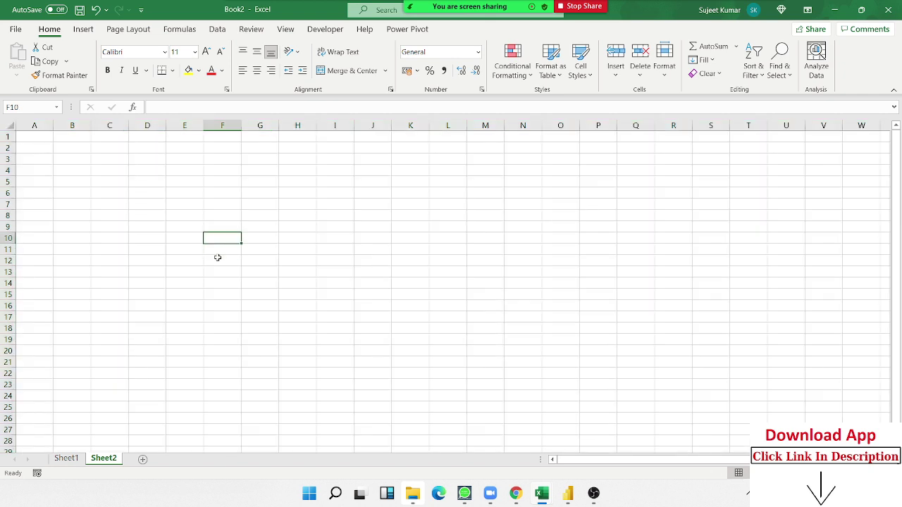
key("ctrl+Up")
key("Home")
type("Puj")
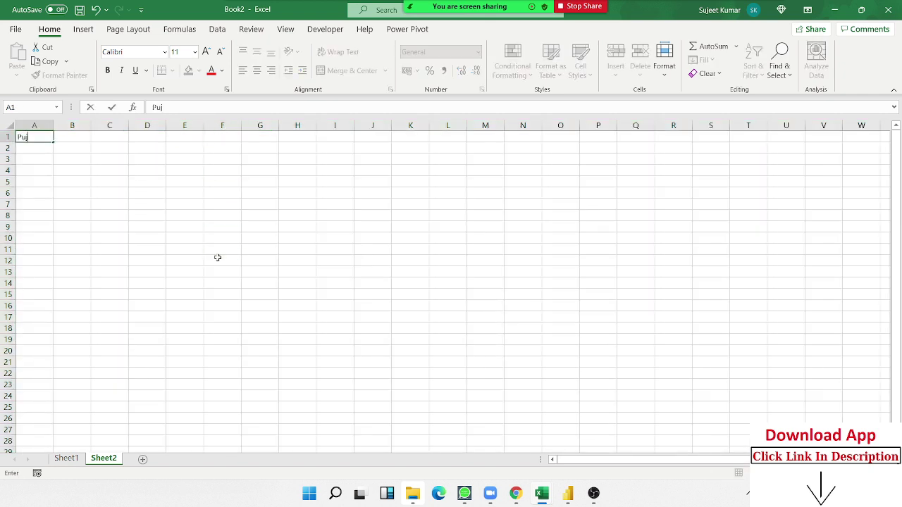
type("a'")
Enter the first name in A1 and fill the list of six names down to A6
key("BackSpace")
key("Return")
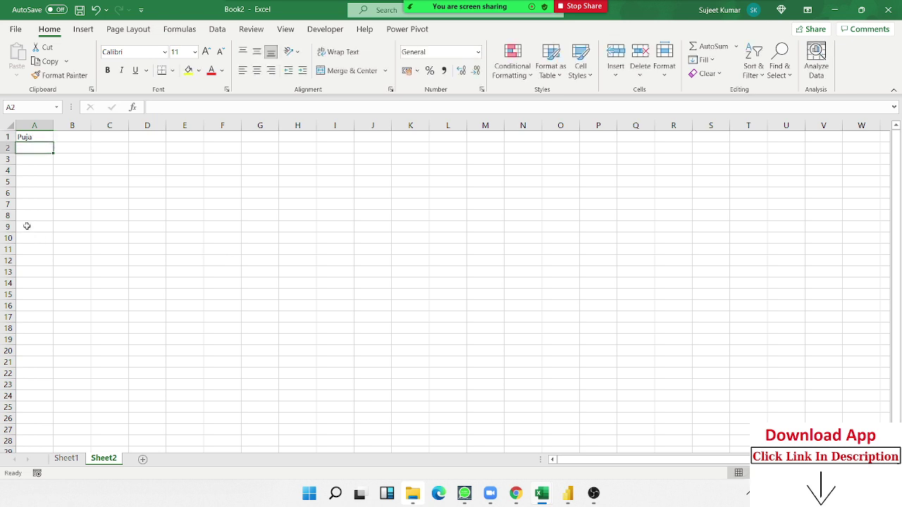
left_click(49, 139)
left_click_drag(53, 143, 56, 198)
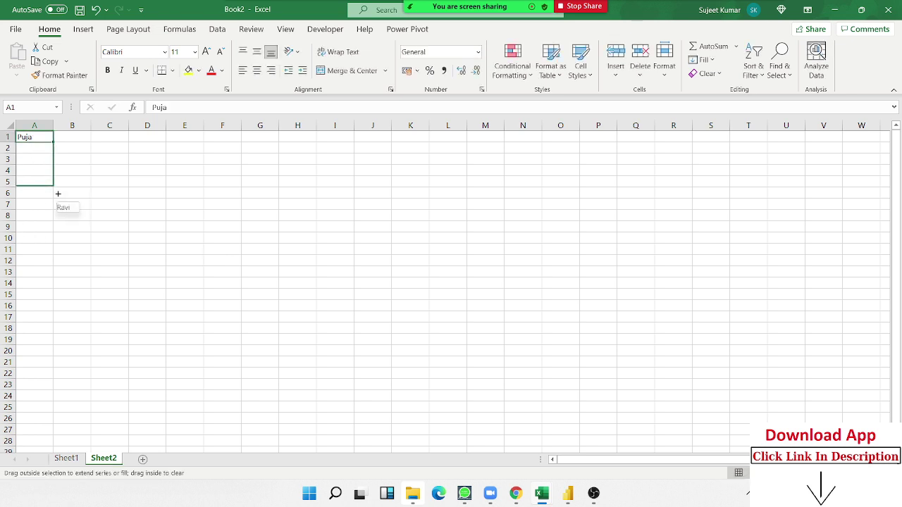
Paste copies of the six names at C5, E2, A11, B12 and D10
key("ctrl+c")
left_click(121, 183)
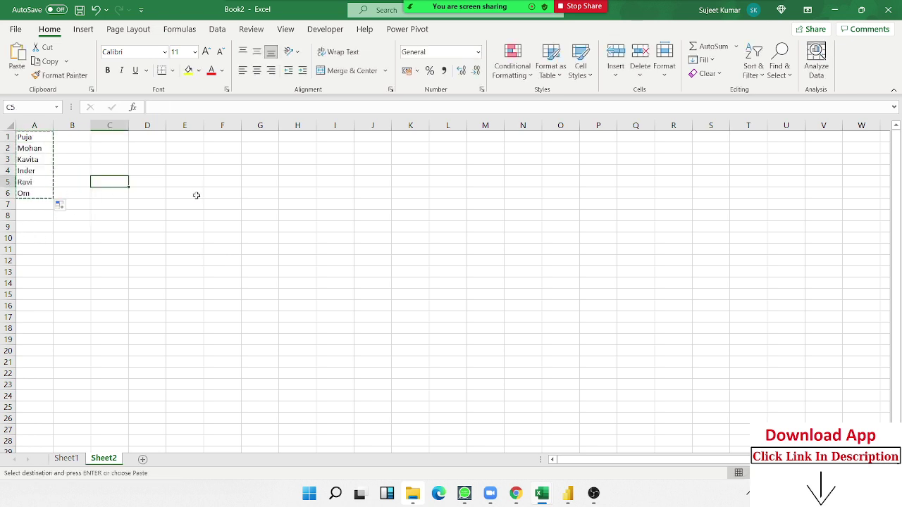
key("ctrl+v")
left_click(202, 151)
key("ctrl+v")
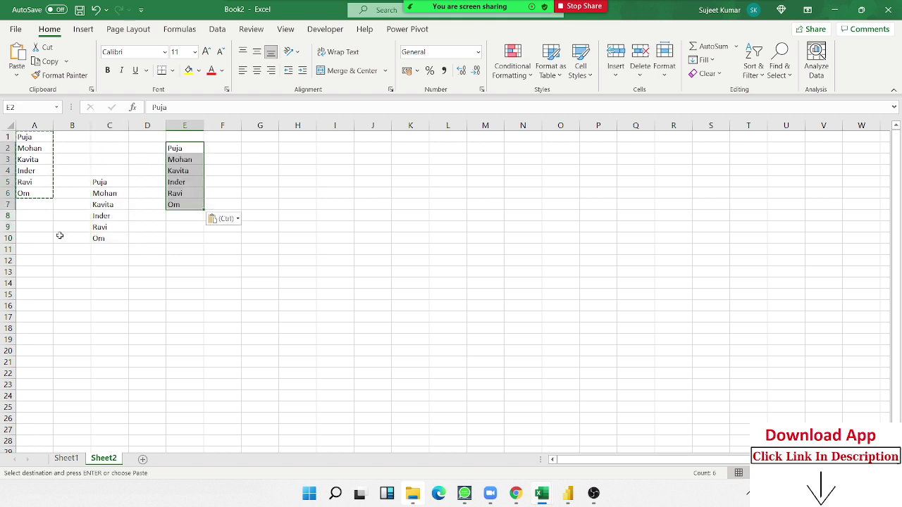
left_click(30, 253)
key("ctrl+v")
left_click(80, 261)
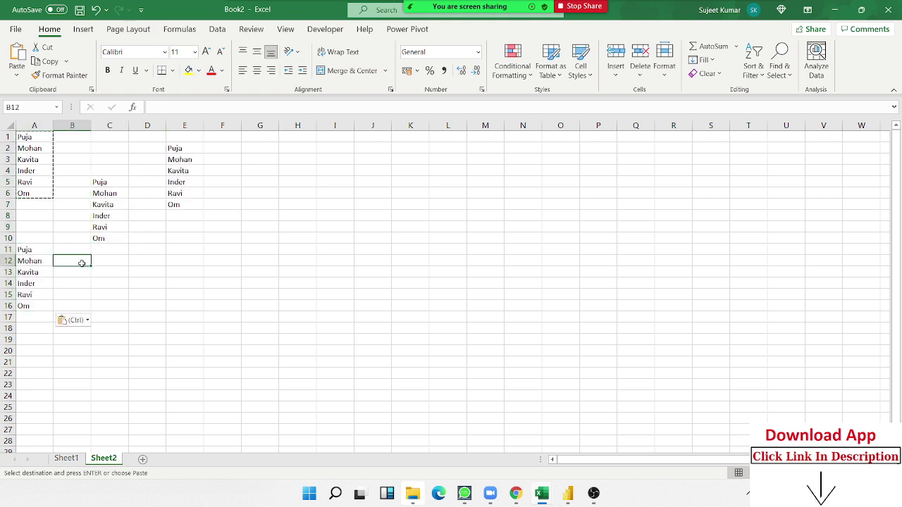
key("ctrl+v")
left_click(156, 239)
key("ctrl+v")
left_click(215, 261)
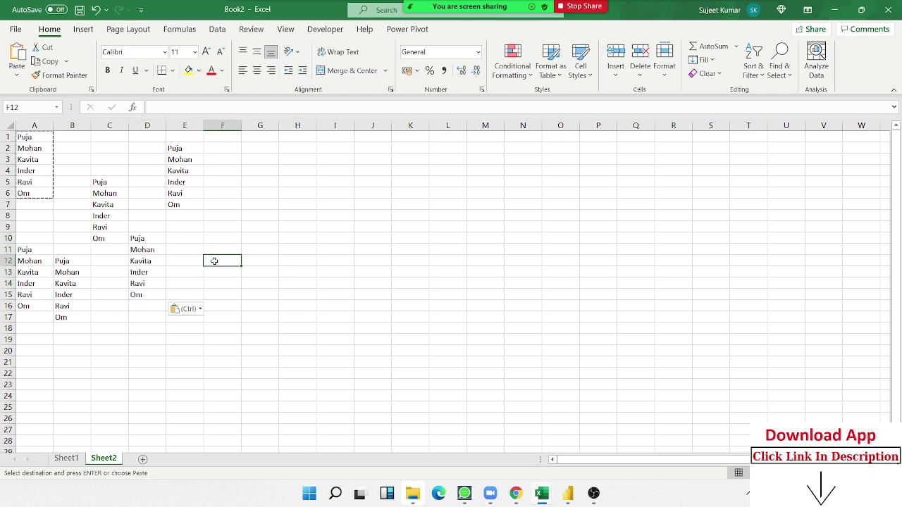
key("Escape")
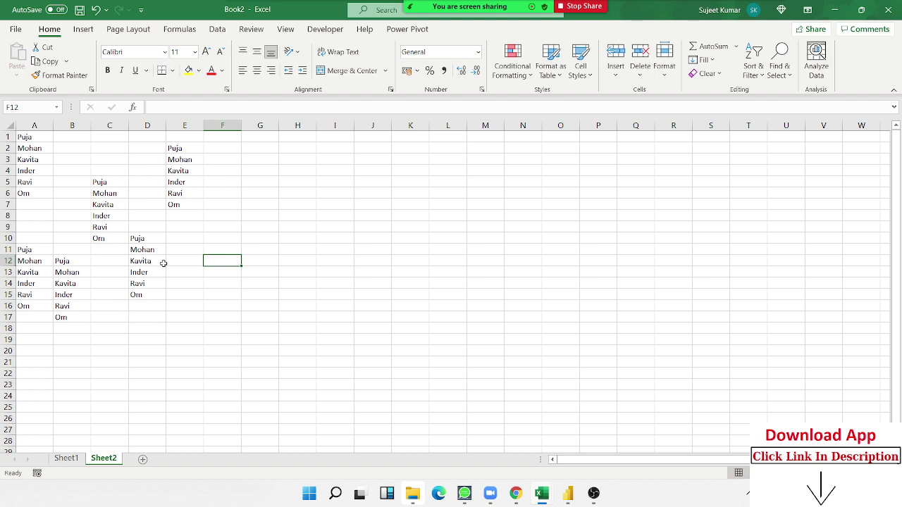
left_click(224, 149)
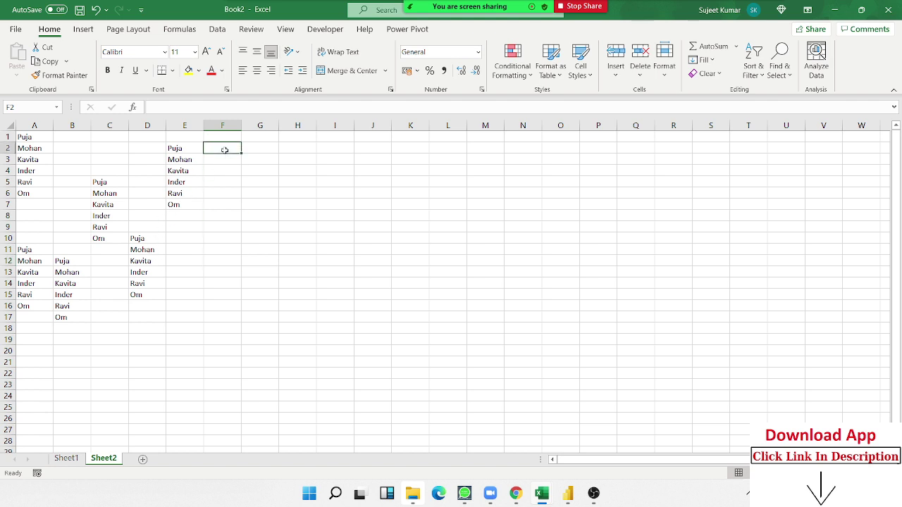
type("=up")
key("Tab")
key("Left")
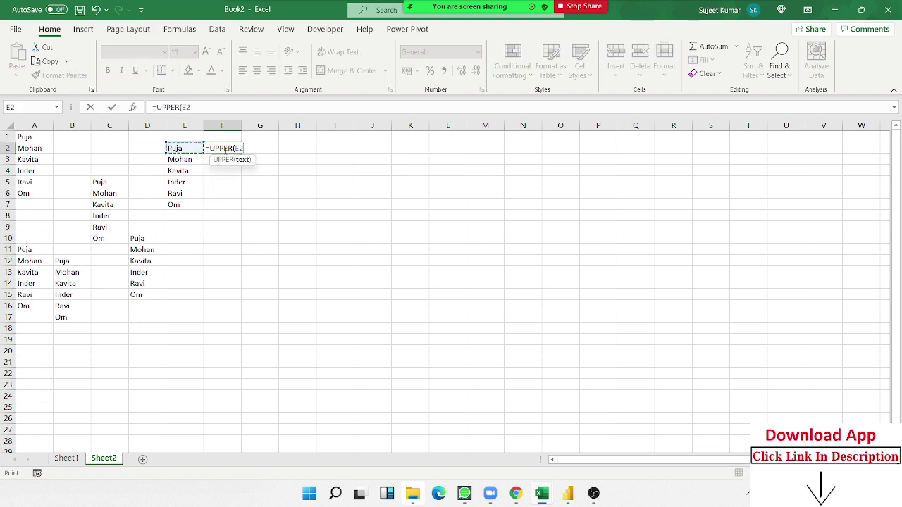
key("Return")
left_click(225, 149)
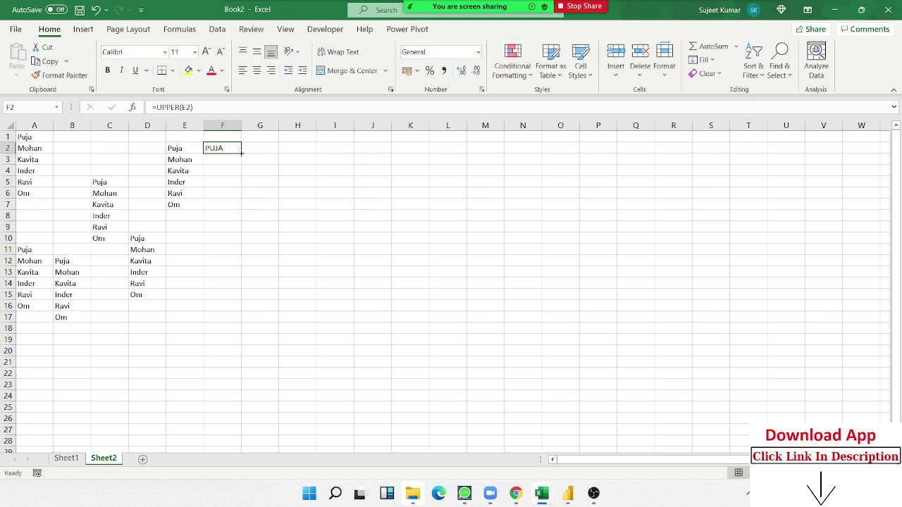
double_click(241, 154)
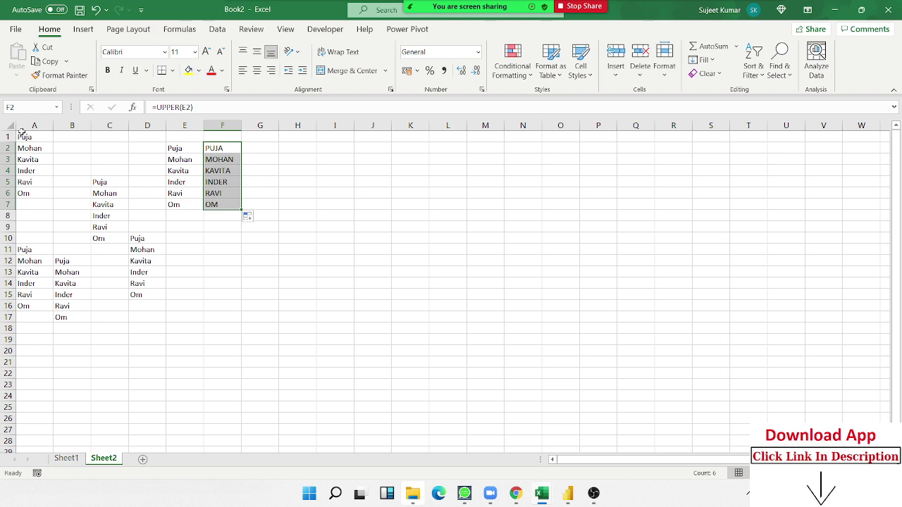
key("Delete")
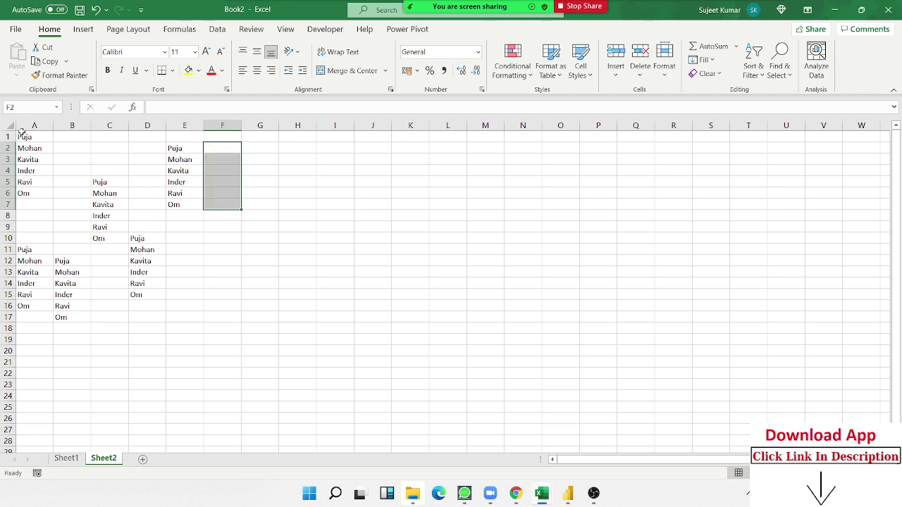
left_click(33, 137)
left_click_drag(47, 151, 176, 319)
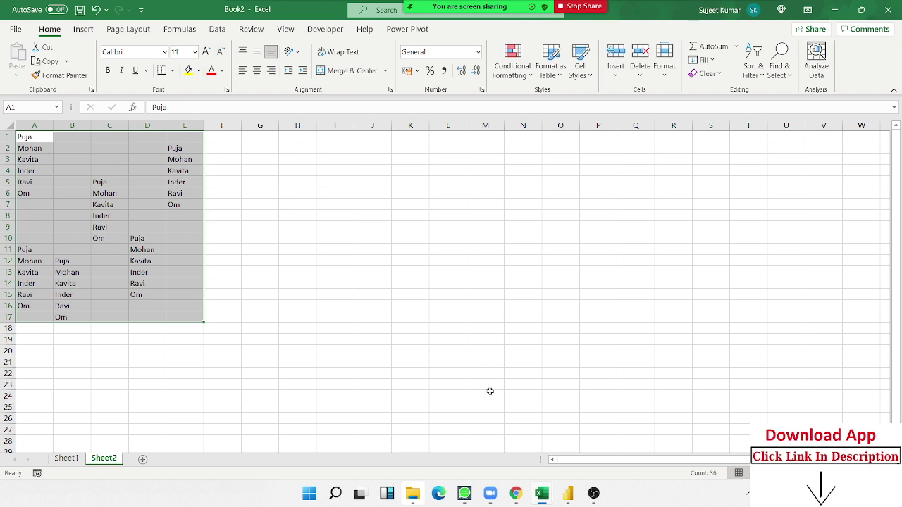
Open the Visual Basic editor from the Developer tab
left_click(64, 227)
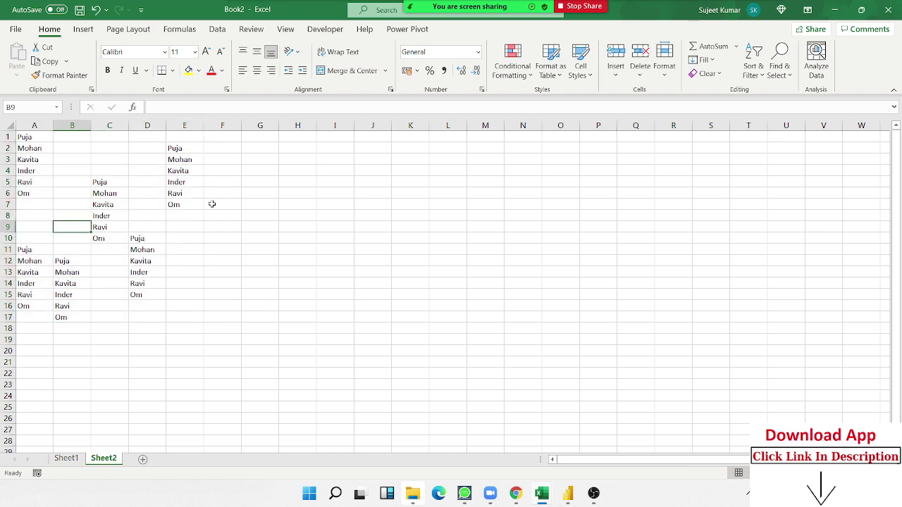
left_click(325, 29)
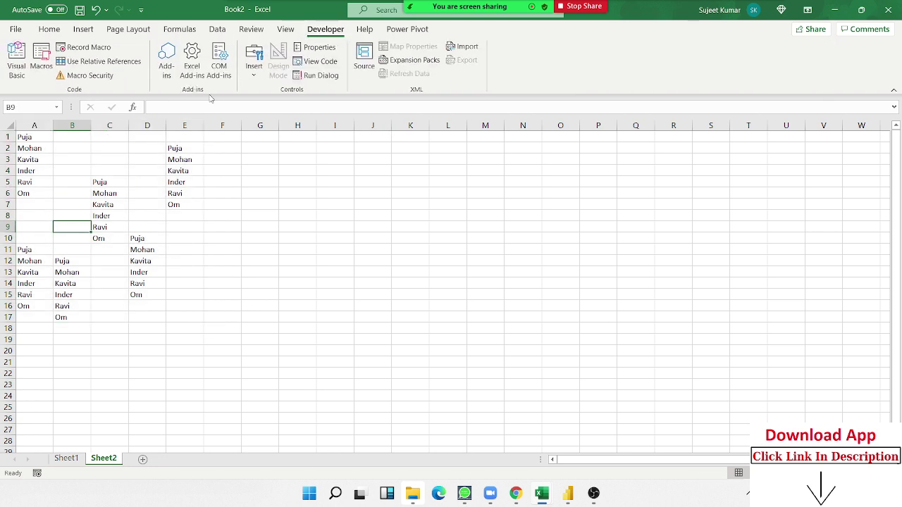
left_click(16, 60)
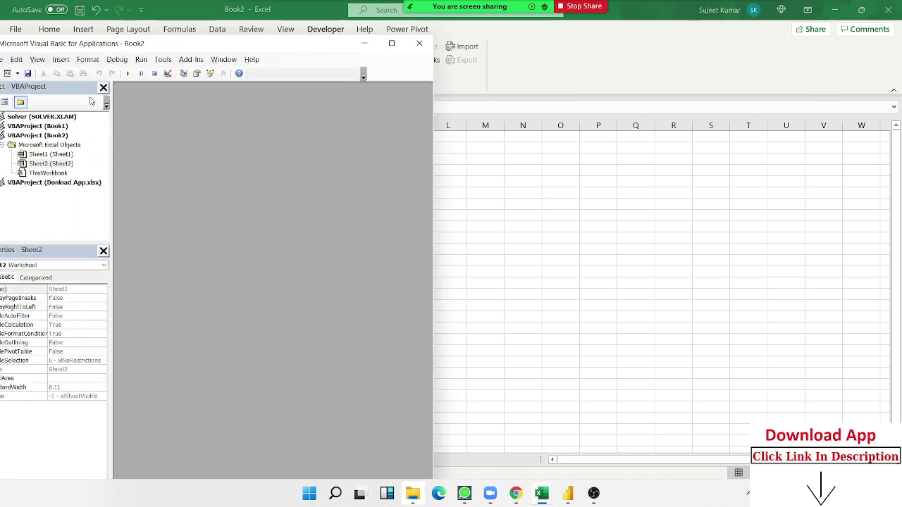
Snap the VBA editor to the left half with the Book2 sheet on the right
left_click(391, 43)
mouse_move(855, 10)
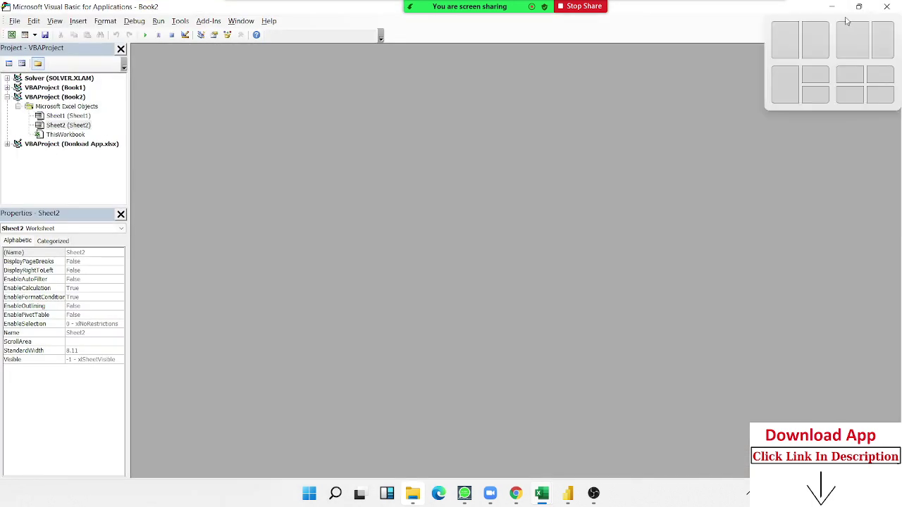
left_click(787, 39)
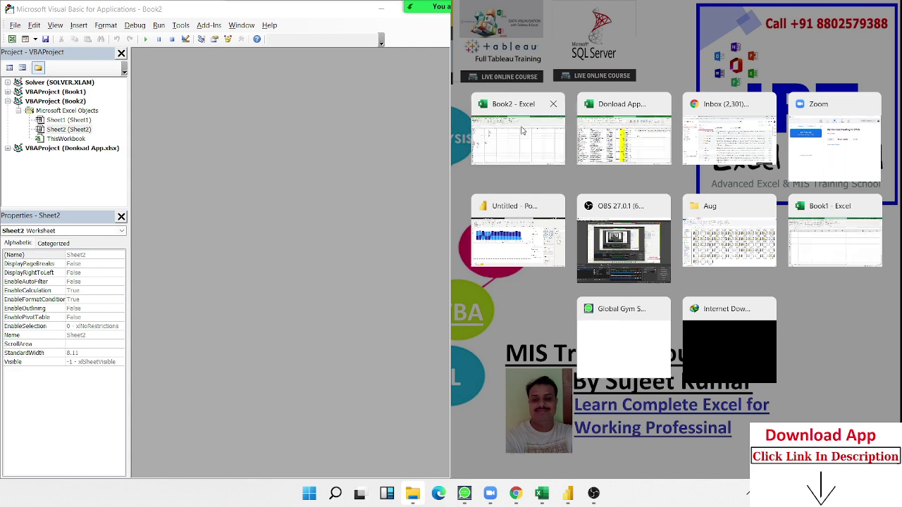
left_click(517, 151)
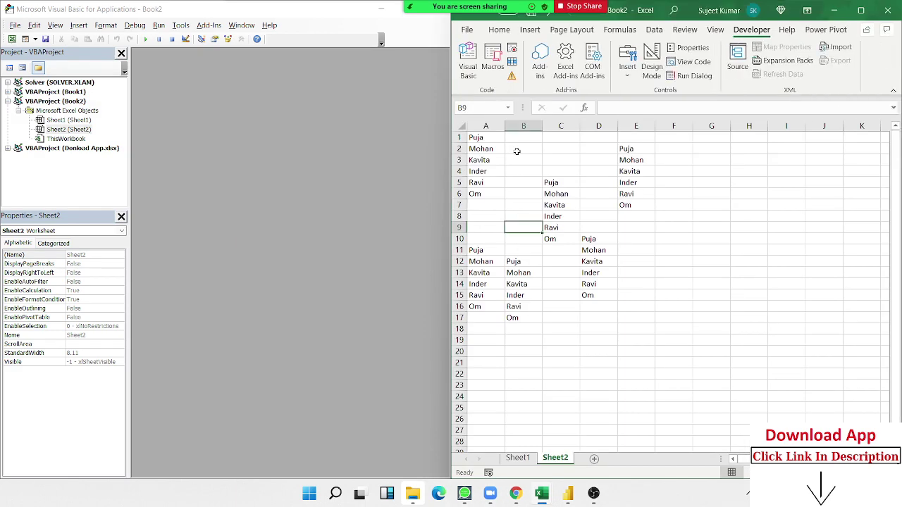
left_click(78, 26)
mouse_move(543, 495)
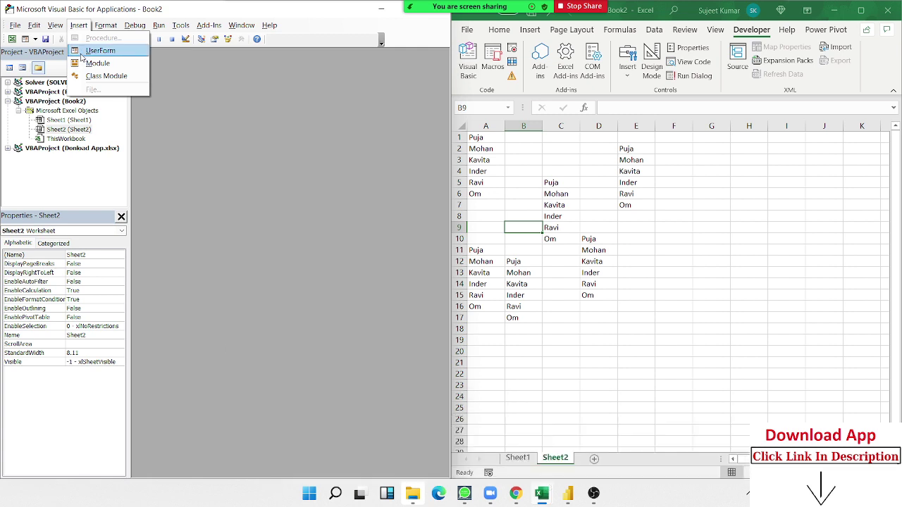
Insert Module1 and declare Sub rr()
left_click(97, 63)
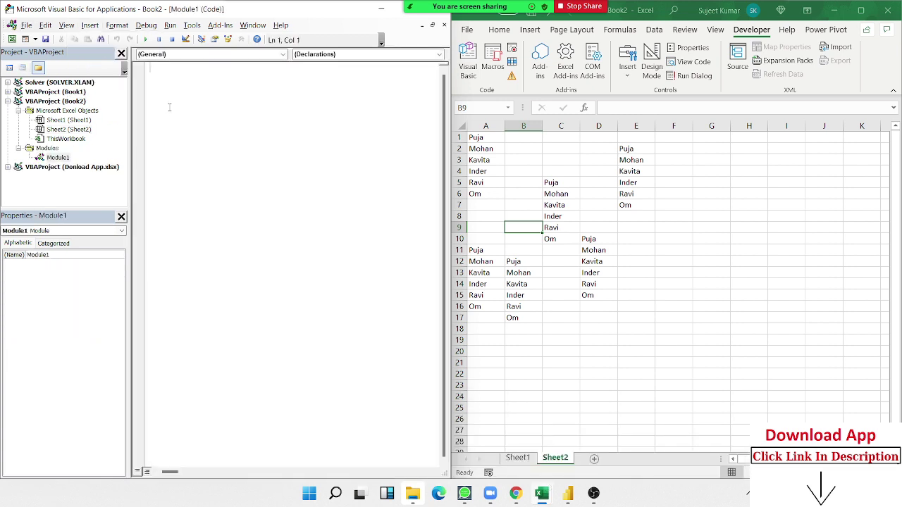
type("suv")
key("BackSpace")
key("BackSpace")
type("ub r")
type("r()")
key("Return")
key("Return")
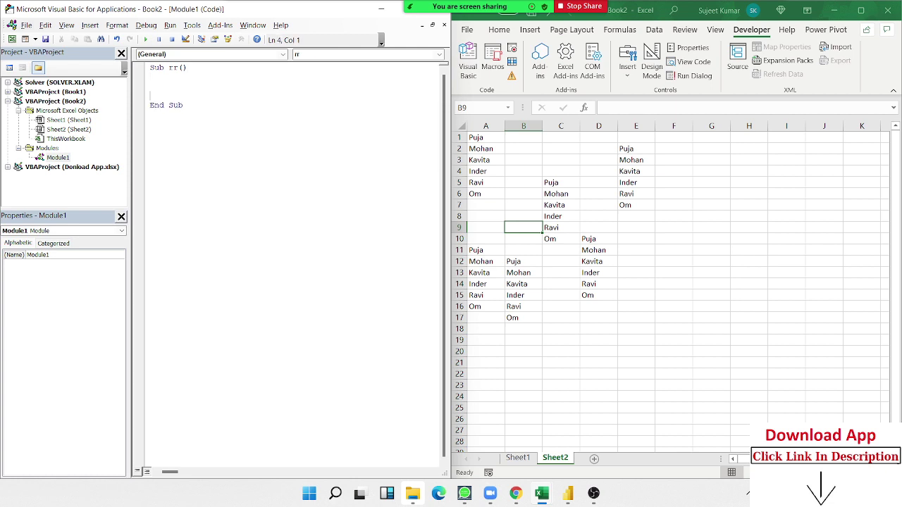
key("Return")
Write Range("A1").Value = UCase(Range("A1").Value) and run rr, turning A1 into PUJA
type("range")
type("(\"")
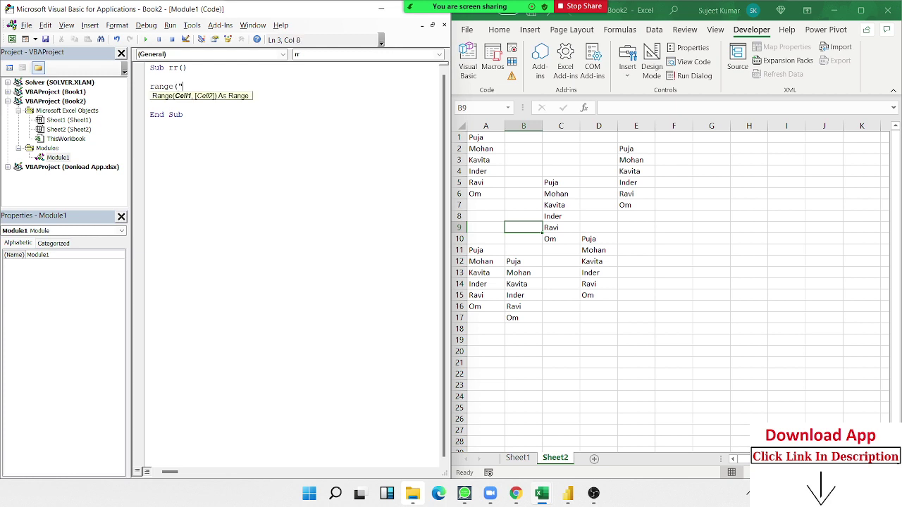
type("A1\")")
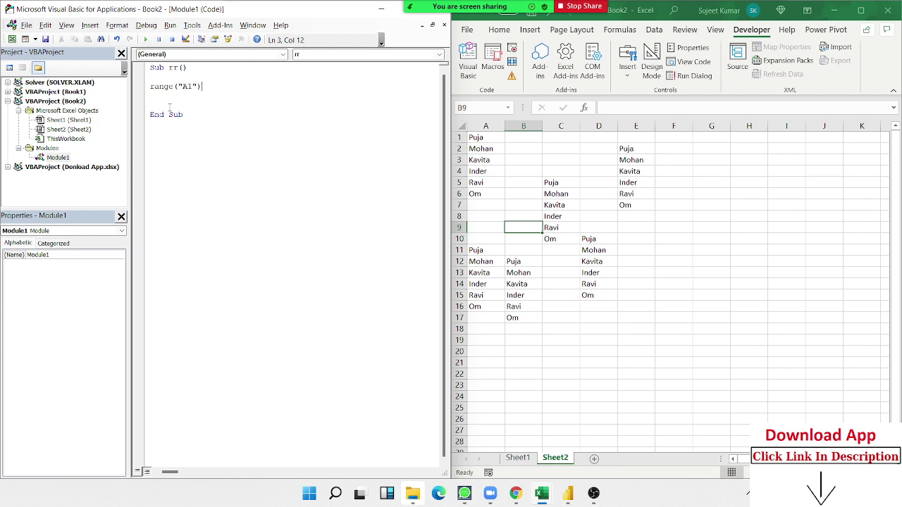
type(".Va")
key("Tab")
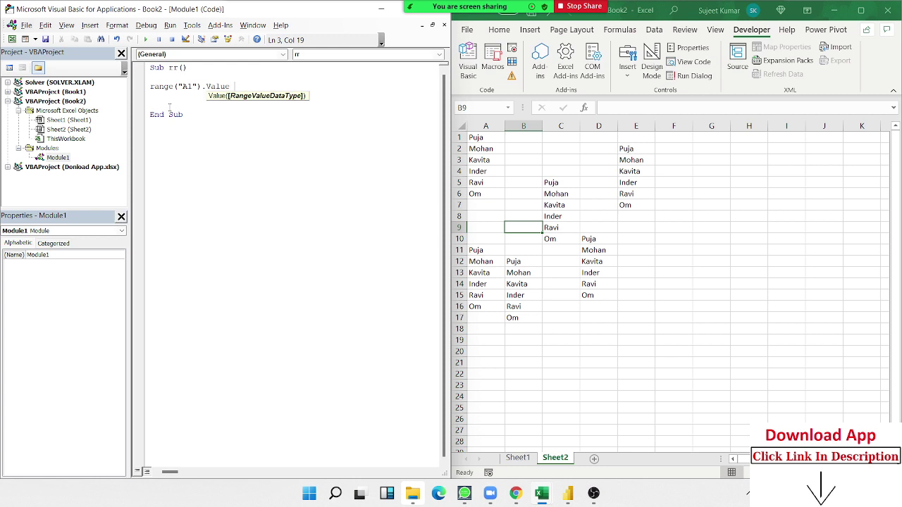
type("= uca")
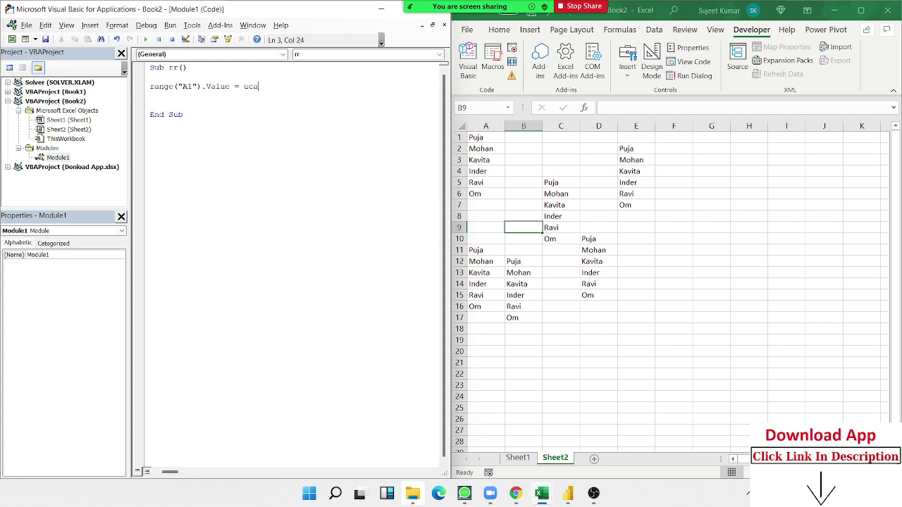
type("se")
type("(ran")
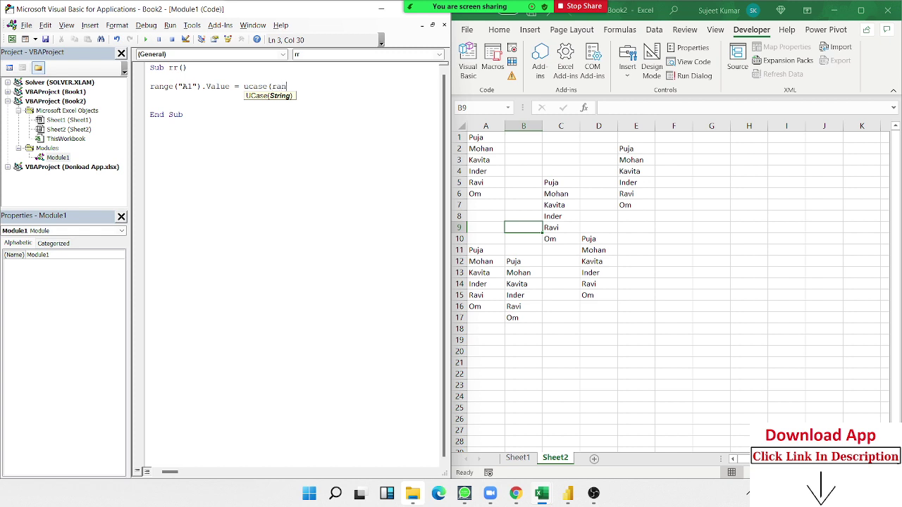
type("ge(")
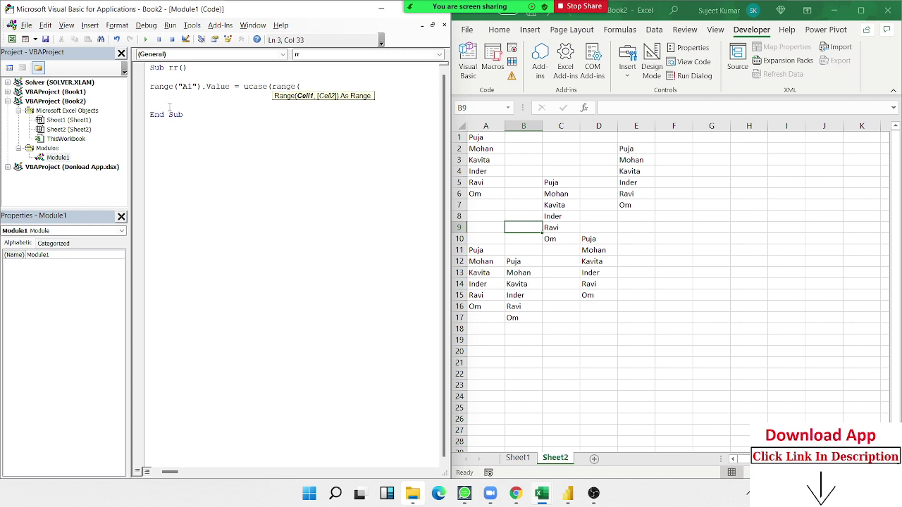
type("A12")
type("\")")
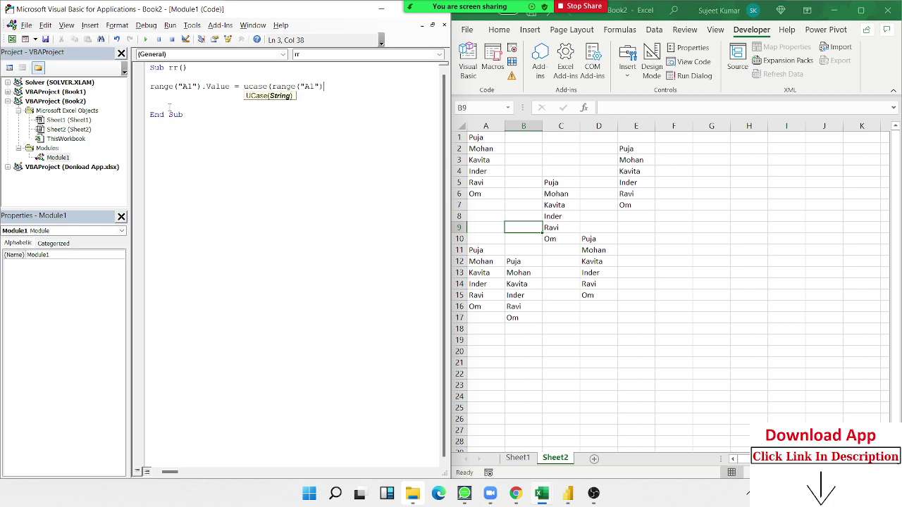
type(".v")
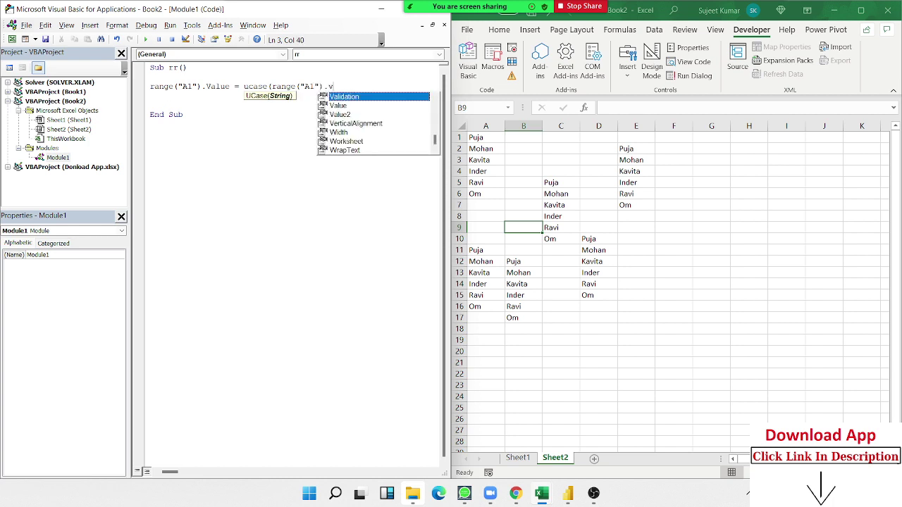
type("alu")
key("Tab")
type(")")
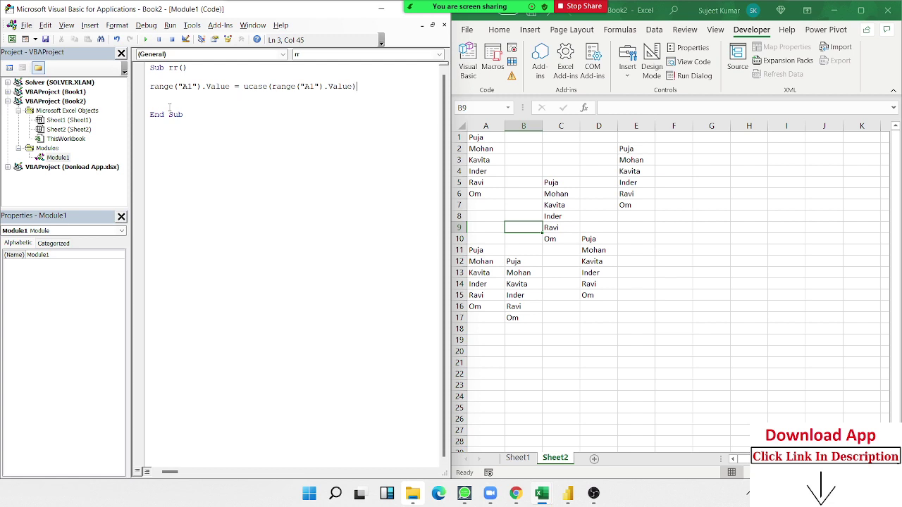
key("Return")
key("Return")
left_click(146, 39)
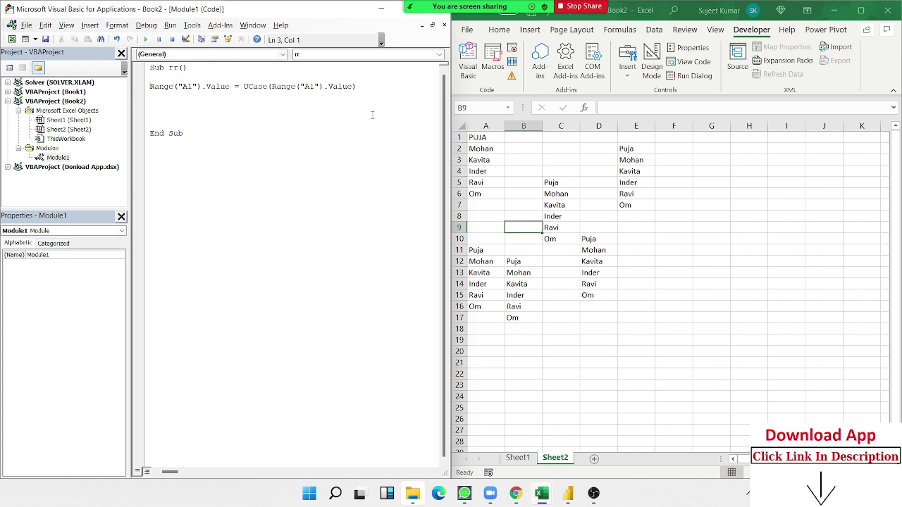
left_click(479, 138)
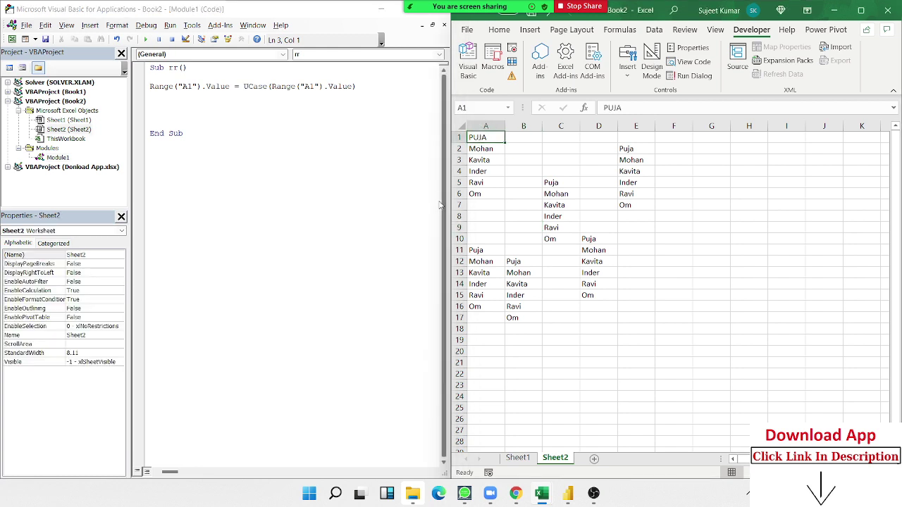
Check the names in column A and B12, then select the A1:E18 name block
left_click(260, 114)
left_click(491, 148)
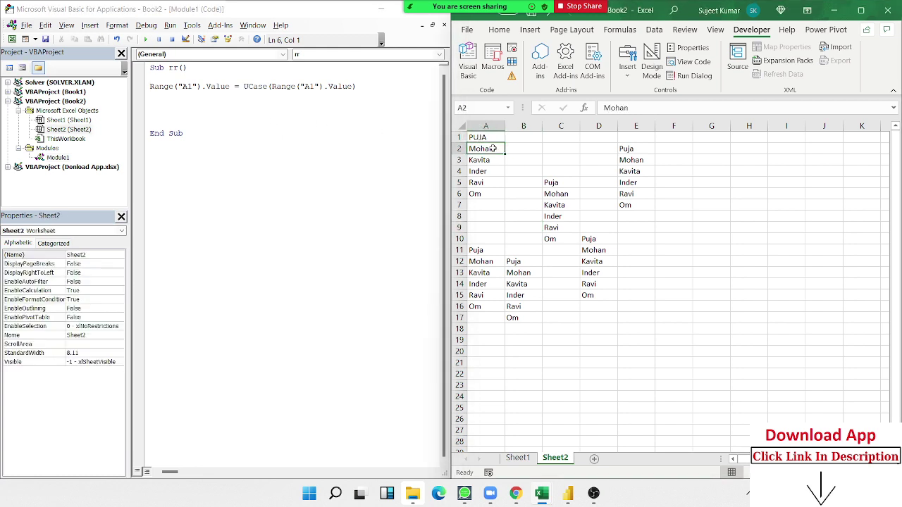
left_click(480, 161)
left_click(480, 172)
left_click(478, 183)
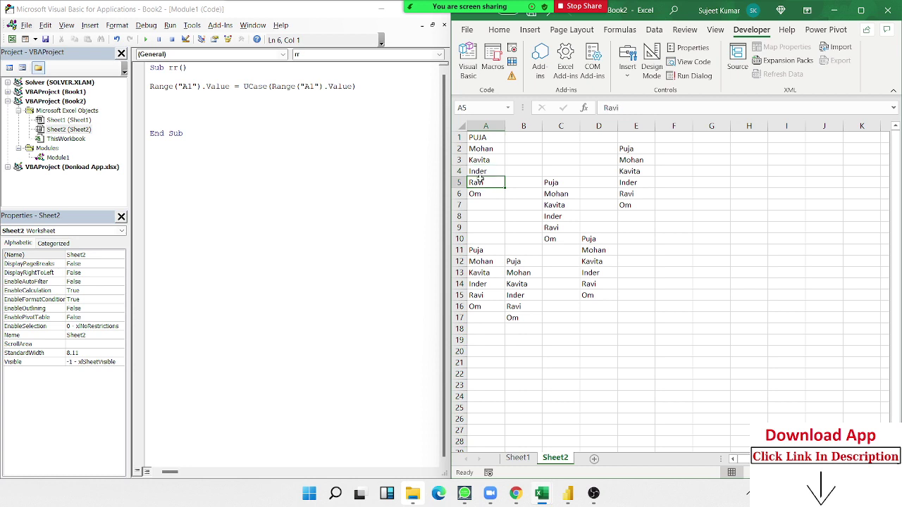
left_click(509, 265)
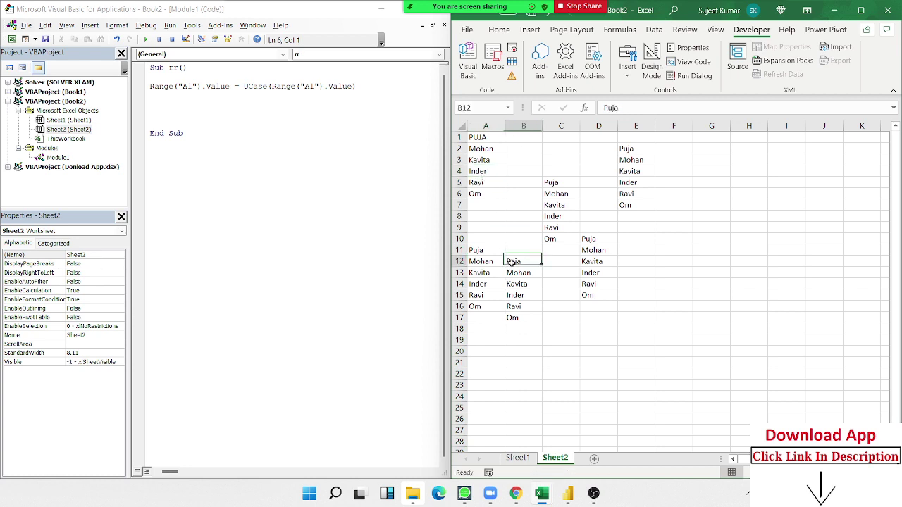
left_click(496, 249)
left_click(518, 263)
left_click_drag(152, 78, 152, 99)
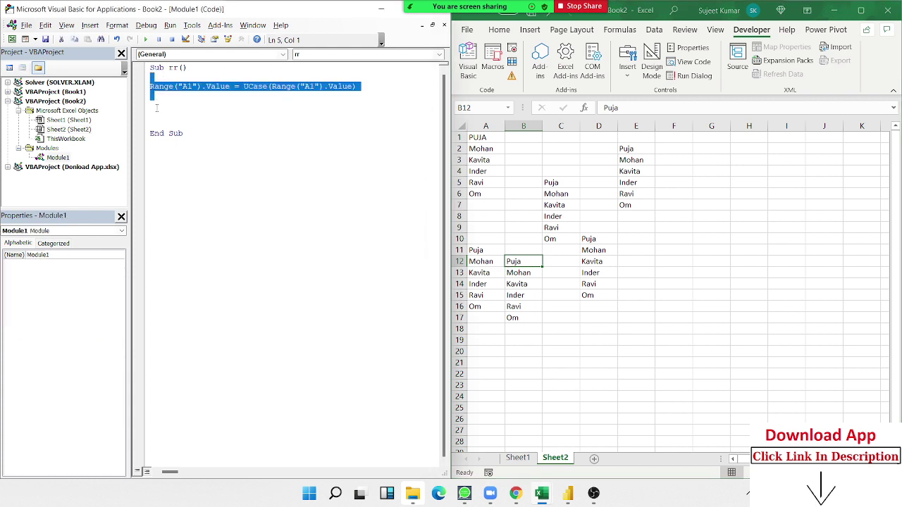
mouse_move(474, 327)
left_mouse_down()
mouse_move(633, 239)
mouse_move(634, 137)
left_mouse_up()
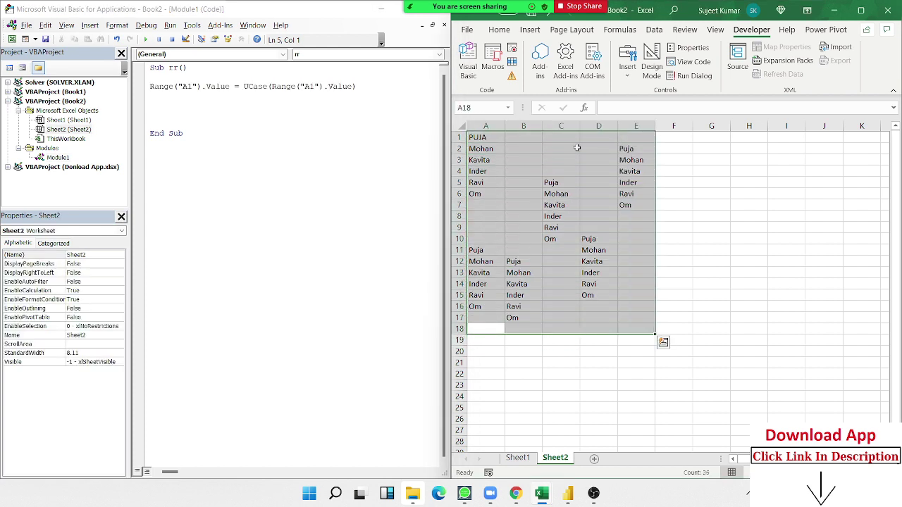
Insert blank lines between Sub rr() and the UCase statement
left_click(143, 86)
key("ctrl+a")
left_click(150, 87)
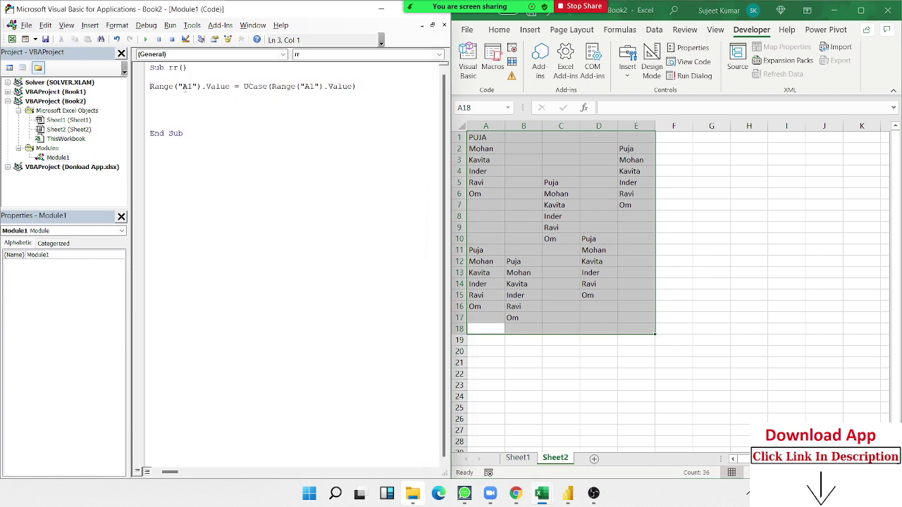
key("Return")
key("Return")
key("Return")
left_click(150, 86)
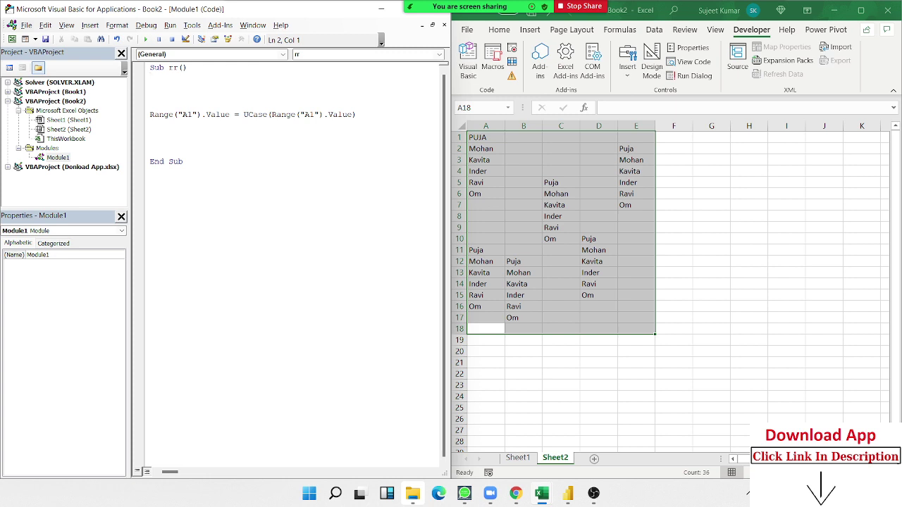
Add Dim r As Range and a For Each r In Selection line to rr
type("di")
type("m r as ")
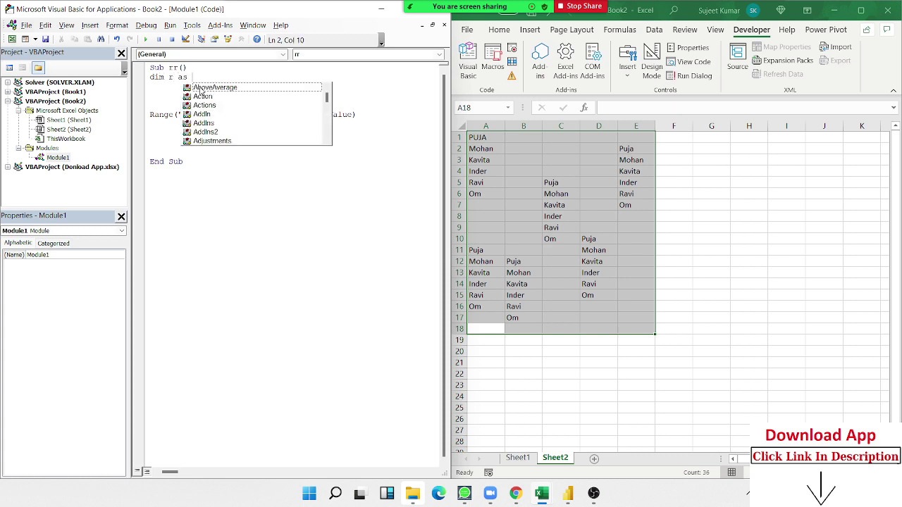
type("Range")
key("Return")
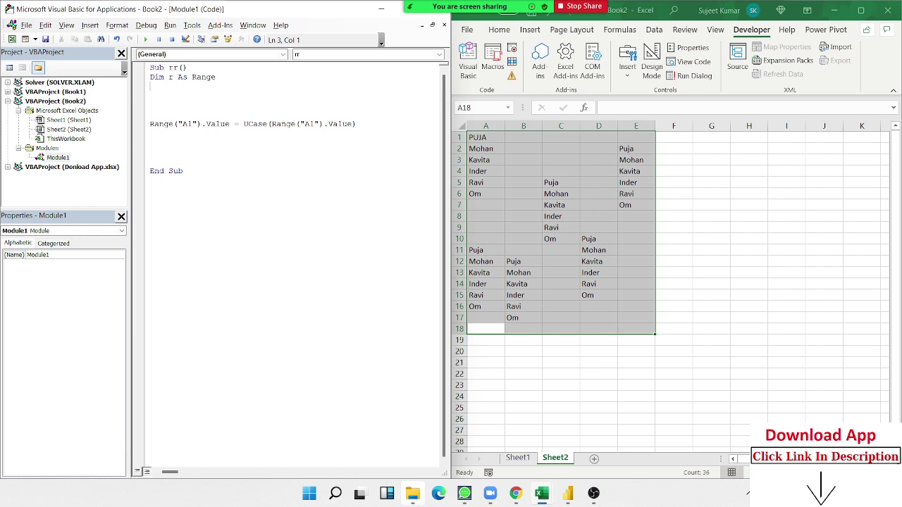
type("fo")
type("r Ea")
type("ch ")
type("r ")
type("in sel")
type("ection")
left_click(244, 132)
Insert a Set r = Range("A1:C10") line above the loop
double_click(194, 105)
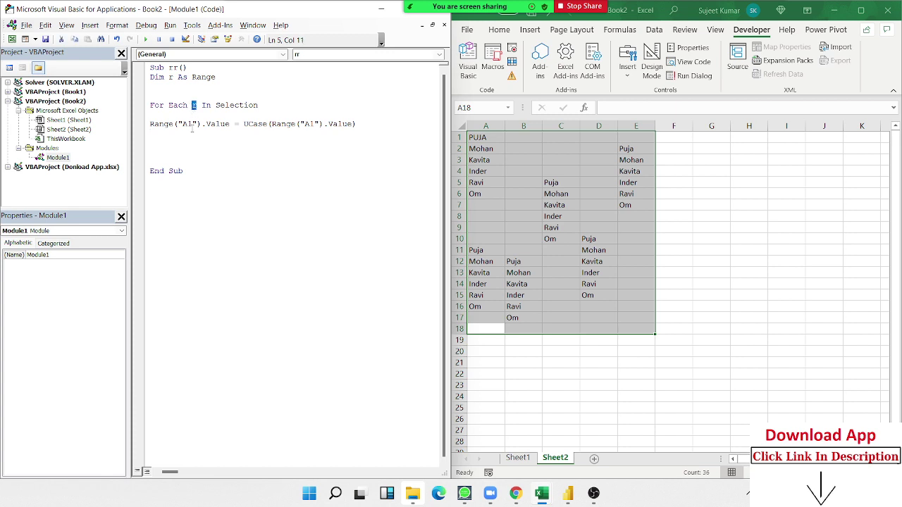
left_click(172, 90)
key("Return")
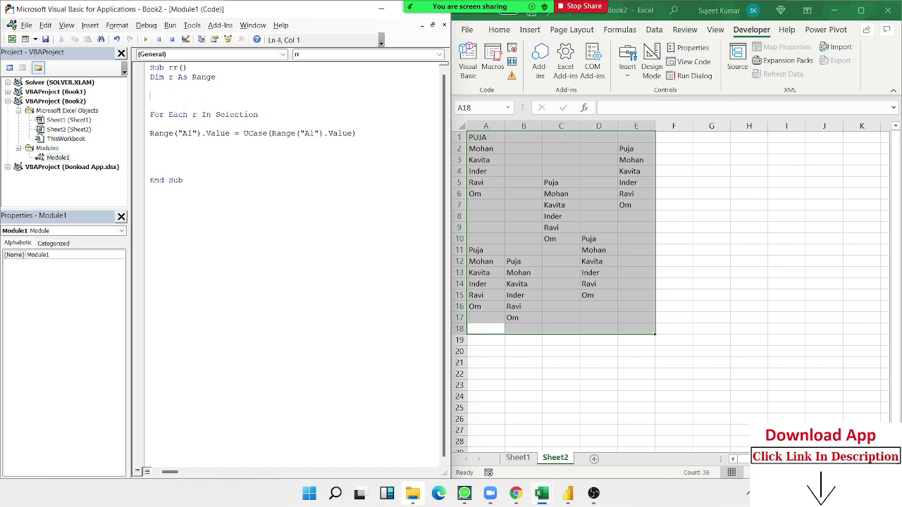
type("se")
type("t r= ")
type("ra")
key("BackSpace")
key("BackSpace")
type("range")
type("(\"")
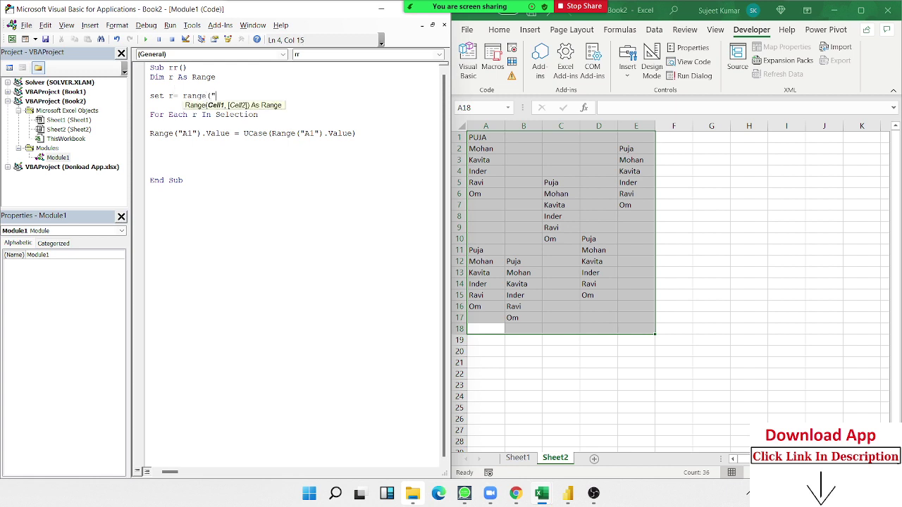
type("A1:")
type("C10\"")
type(")")
key("Down")
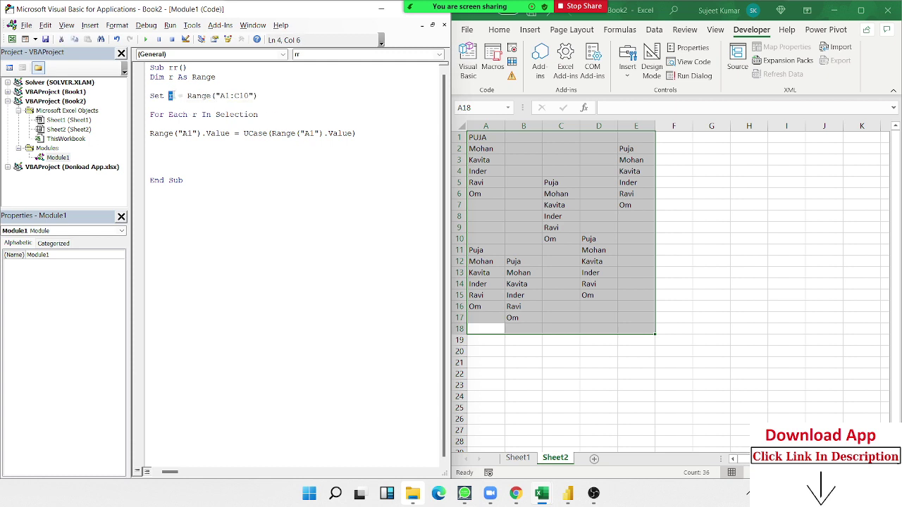
Delete the Set r = Range("A1:C10") line, keeping the Selection loop
left_click_drag(169, 95, 168, 106)
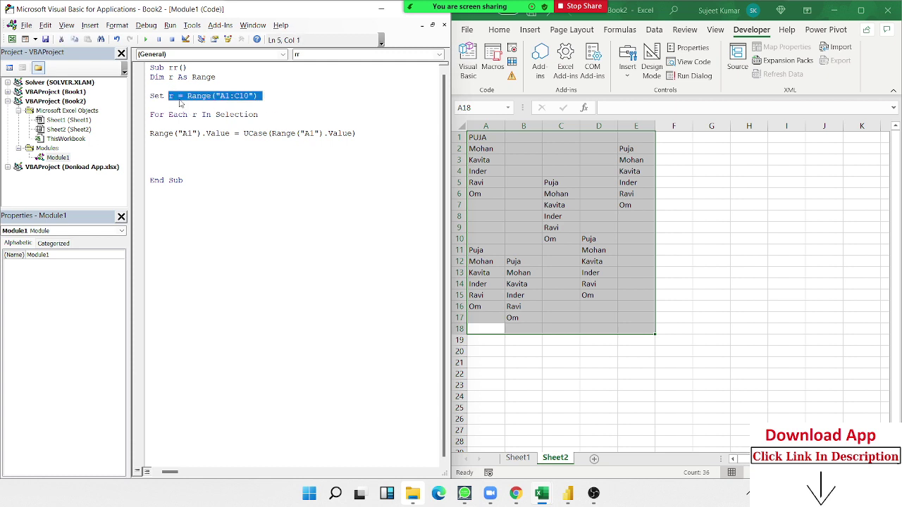
left_click(192, 113)
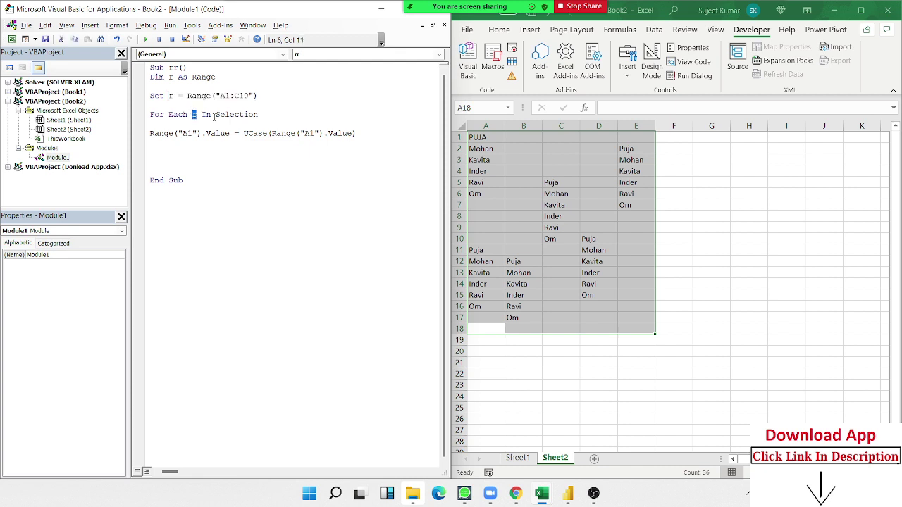
double_click(236, 114)
mouse_move(258, 94)
left_mouse_down()
mouse_move(174, 84)
mouse_move(152, 95)
left_mouse_up()
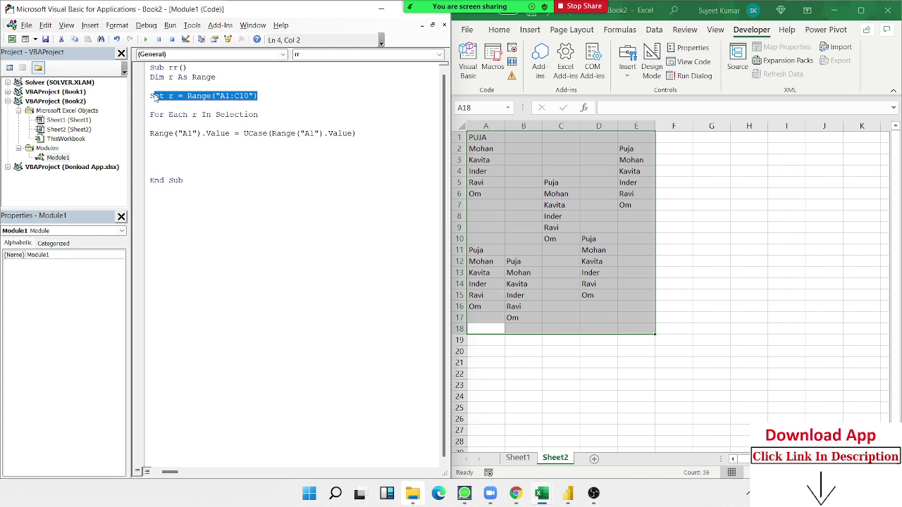
key("BackSpace")
key("BackSpace")
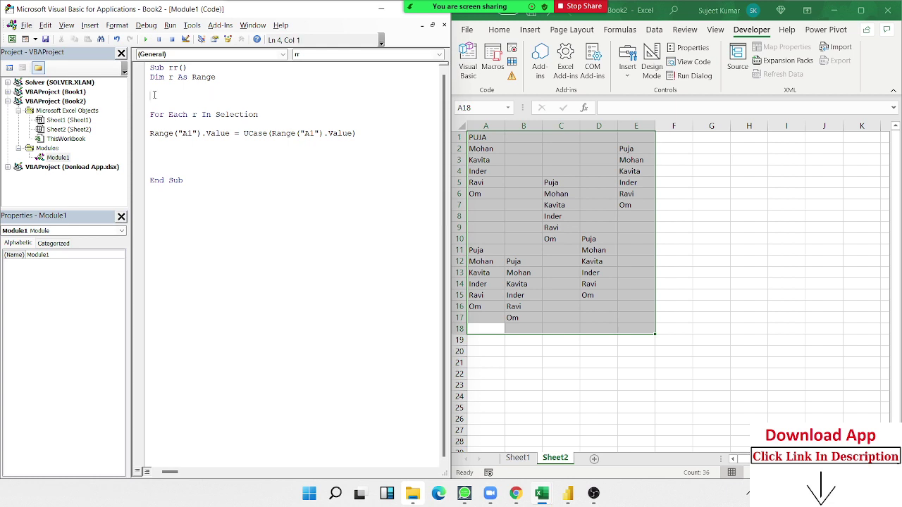
Replace both Range("A1") references with r and close the loop with Next r
left_click(202, 132)
key("shift+End")
left_click_drag(201, 133, 149, 133)
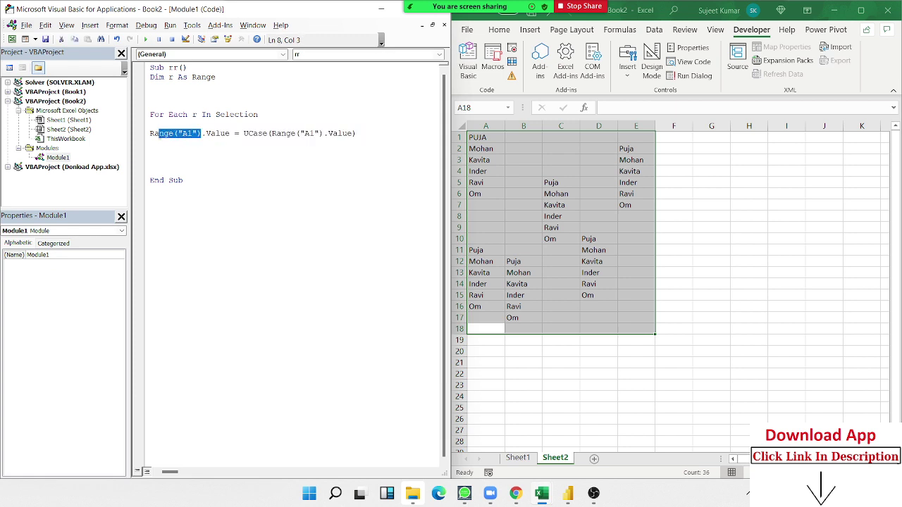
type("r")
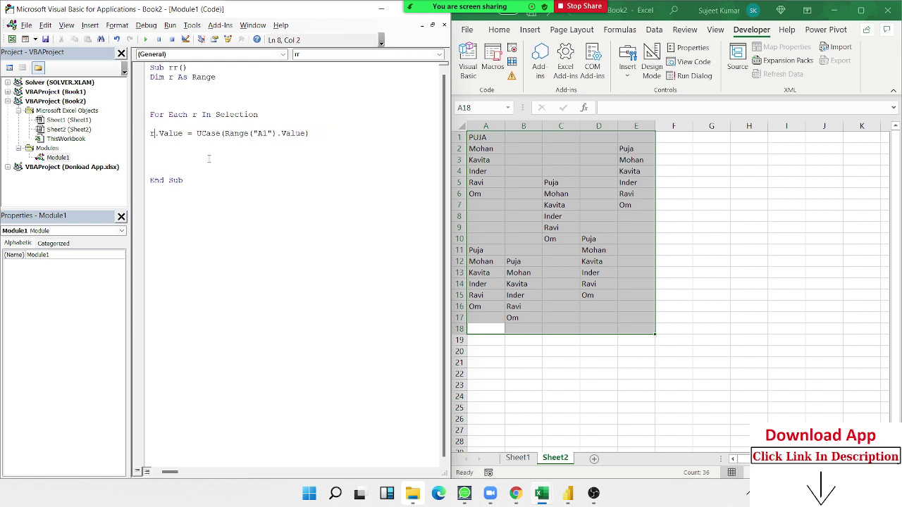
left_click(224, 159)
left_click_drag(276, 133, 225, 133)
type("r")
left_click(189, 144)
type("next r")
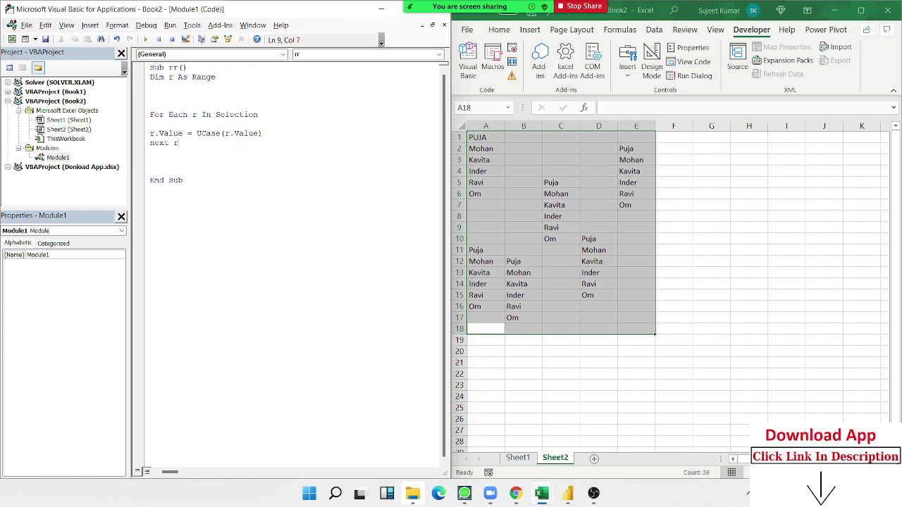
left_click(203, 125)
Step through rr with F8, then continue so every name in A1:E17 becomes uppercase
key("F8")
key("F8")
key("F8")
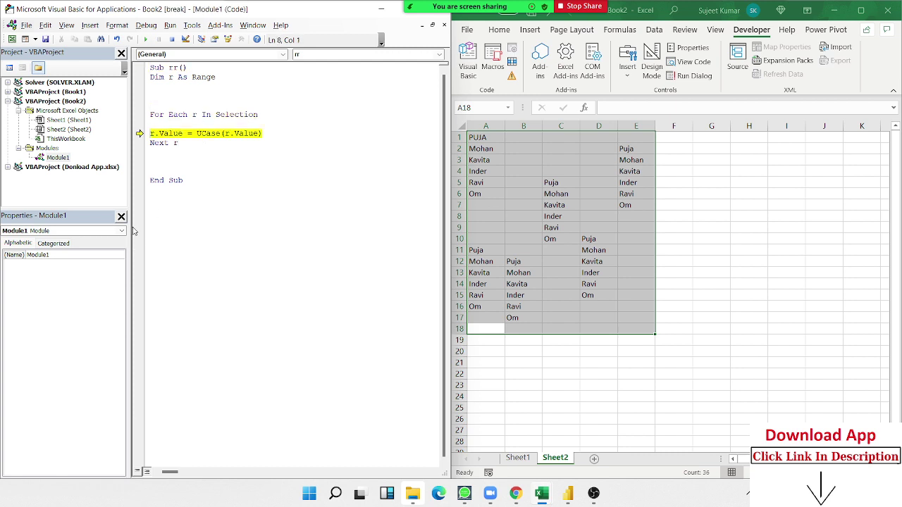
key("F8")
key("F8")
key("F8")
key("F8")
key("F8")
key("F8")
key("F8")
key("F8")
key("F8")
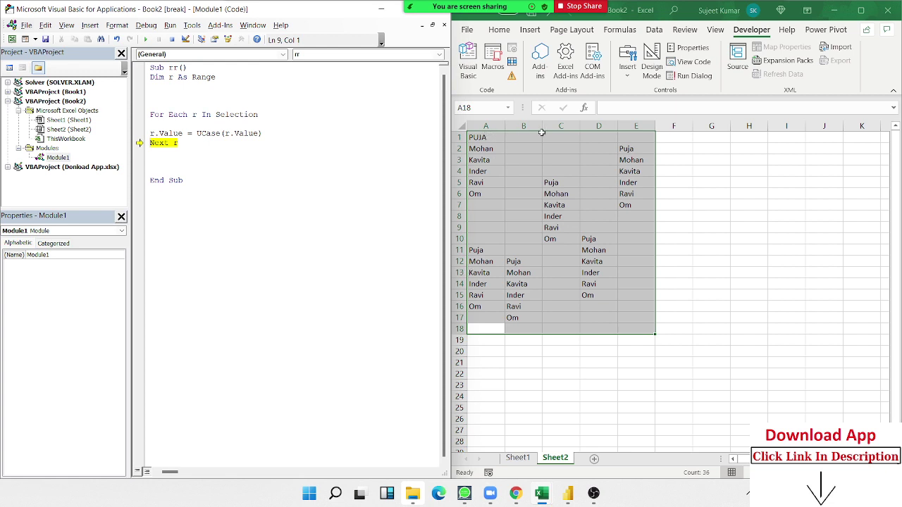
key("F8")
key("F8")
key("F8")
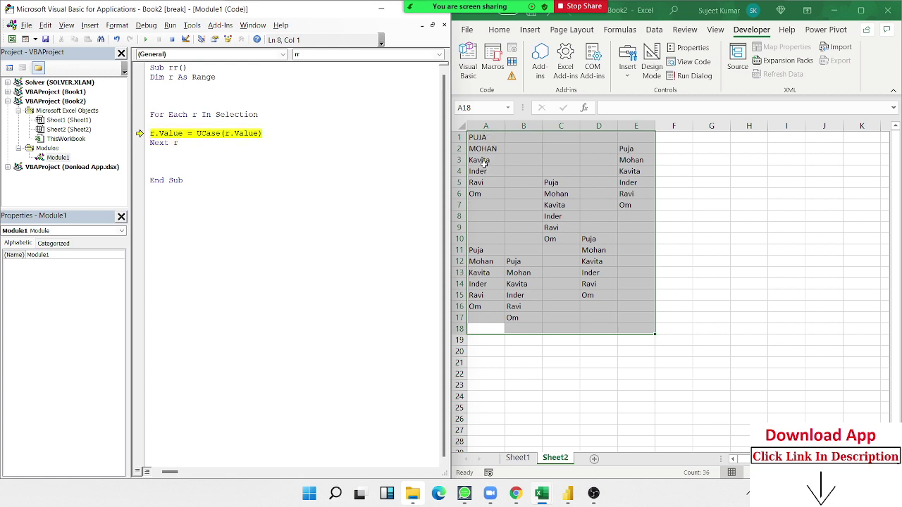
key("F8")
key("F8")
key("F8")
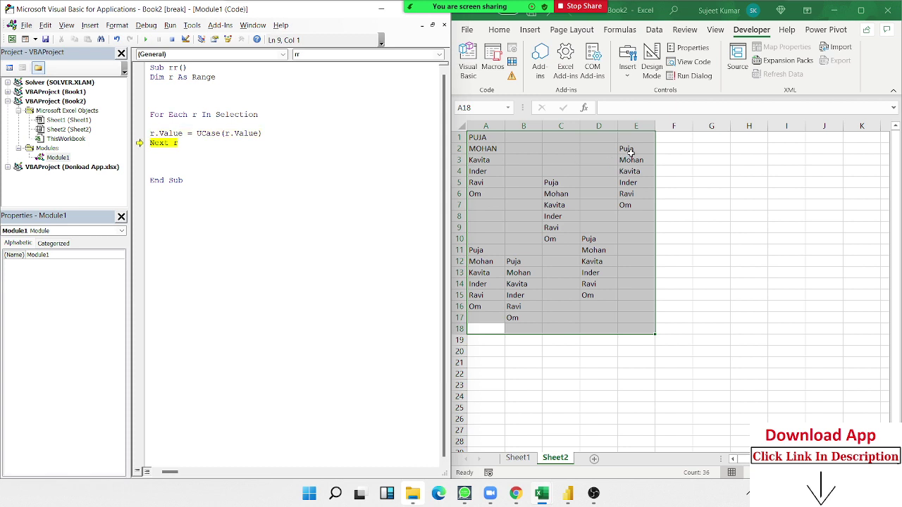
key("F8")
key("F8")
key("F8")
key("F8")
key("F8")
key("F8")
key("F8")
key("F8")
key("F8")
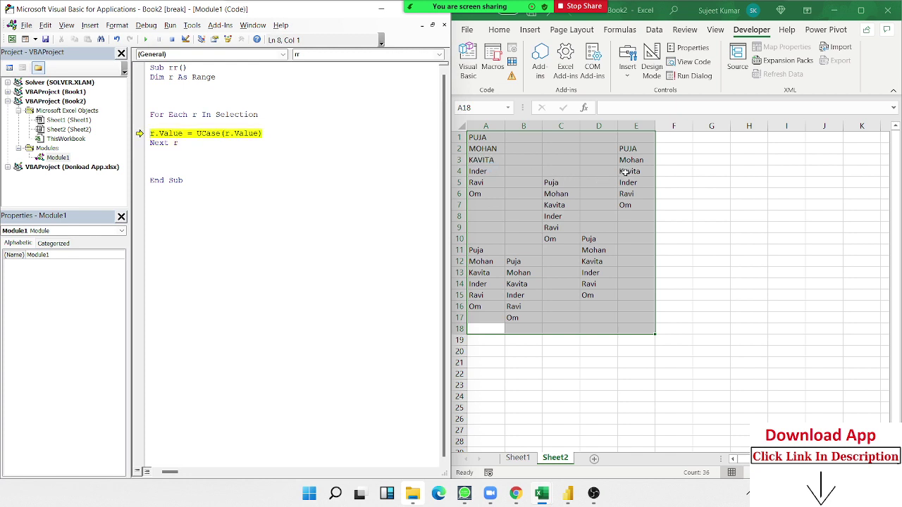
key("F8")
key("F8")
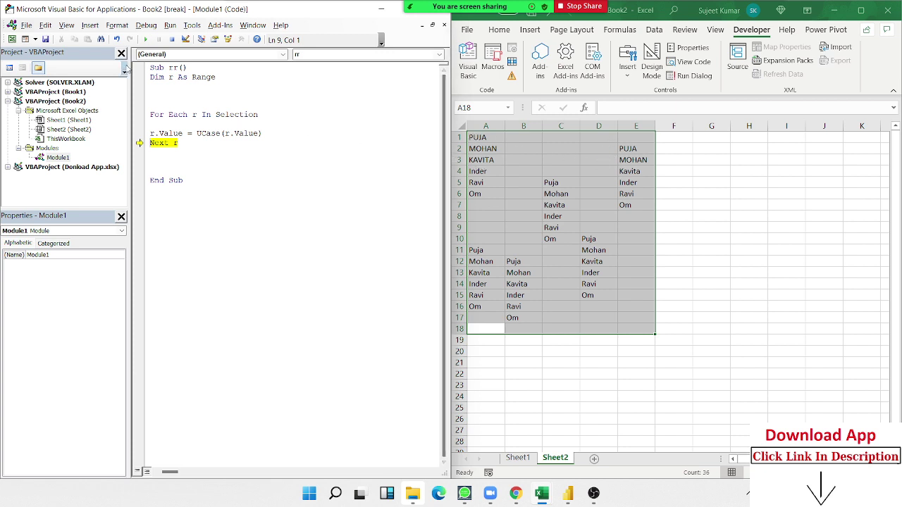
left_click(149, 40)
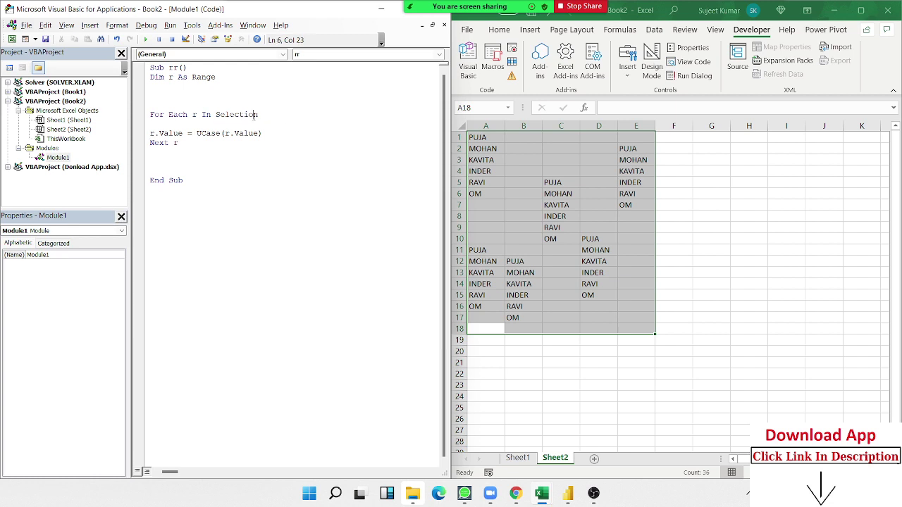
double_click(255, 116)
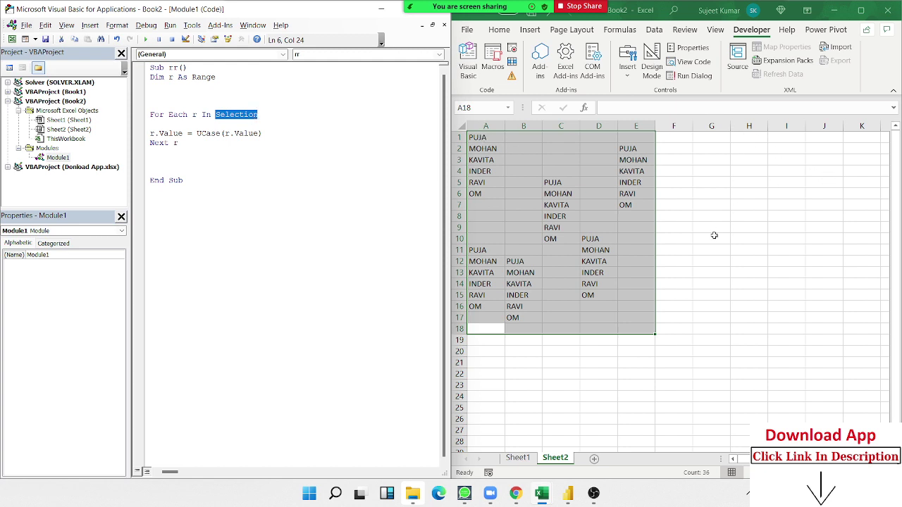
type("ra")
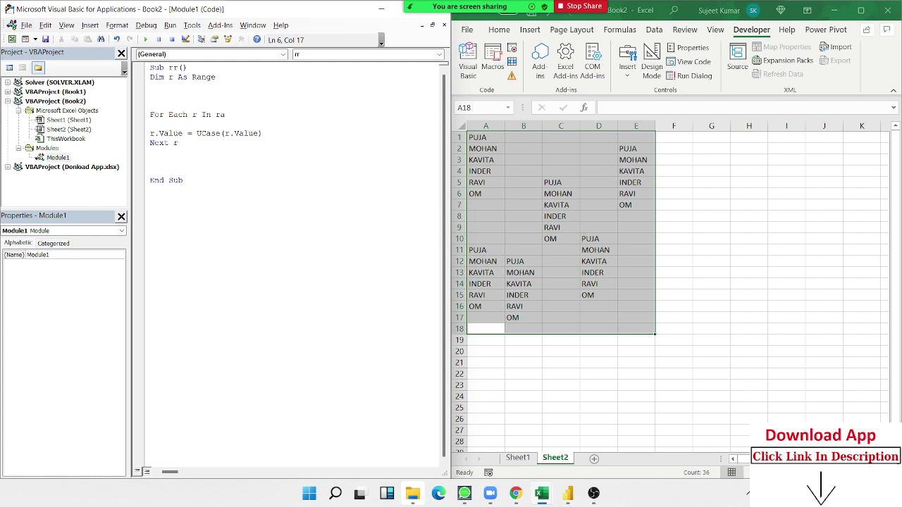
type("nge(")
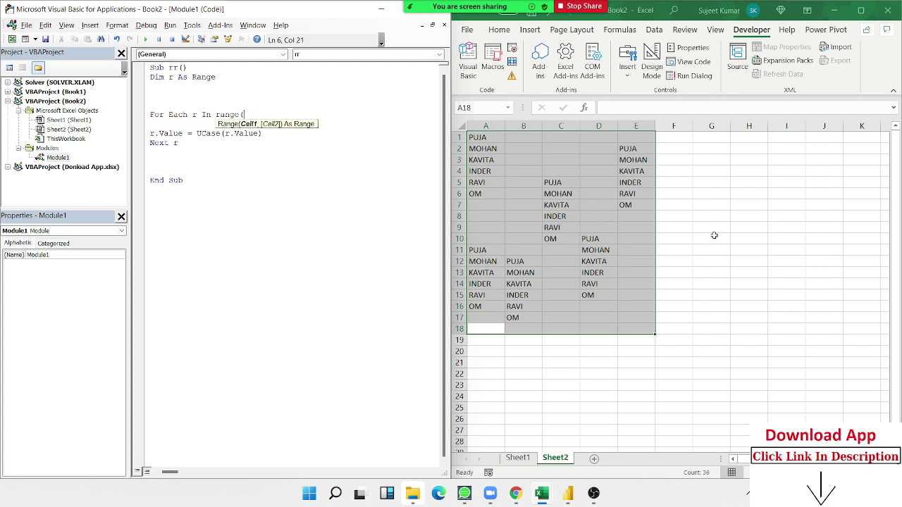
type("\"A1")
type("\"")
key("BackSpace")
type(":E18\"")
type(")")
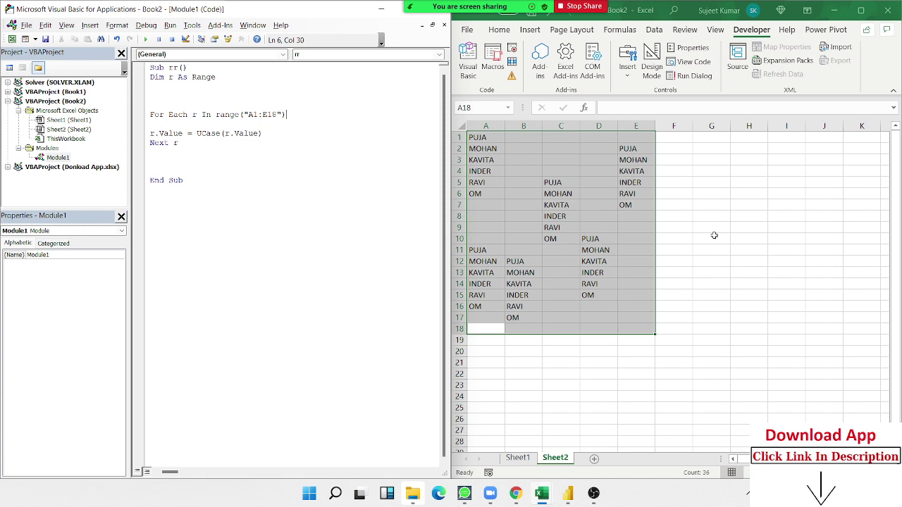
key("Down")
left_click(272, 114)
key("ctrl+z")
key("ctrl+z")
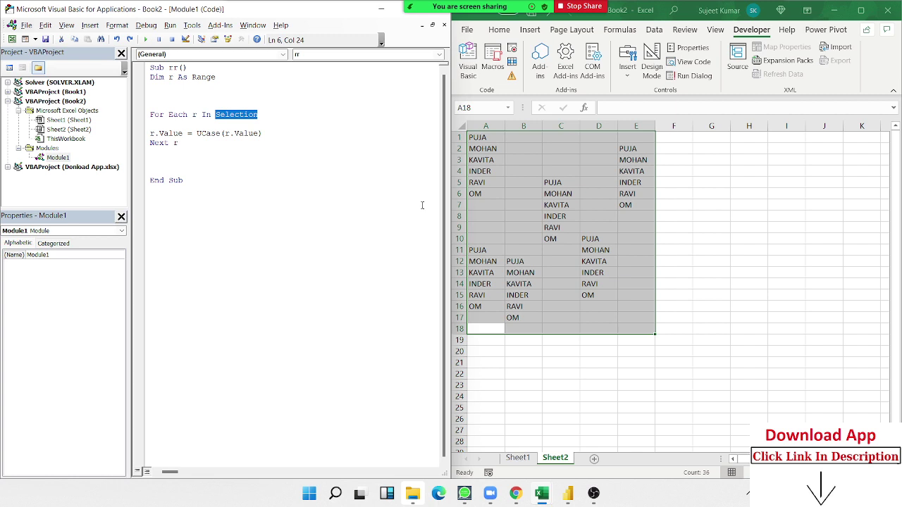
Add four blank worksheets, Sheet3 through Sheet6
left_click(599, 470)
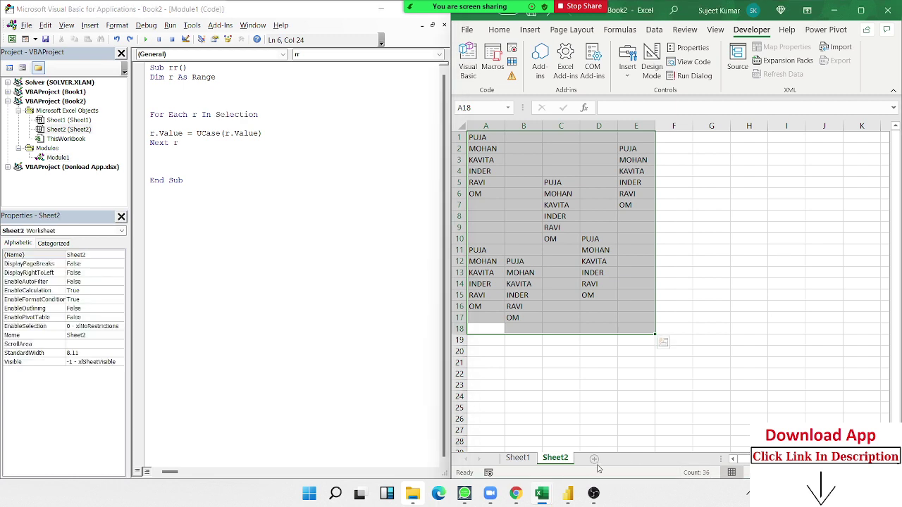
left_click(595, 460)
left_click(631, 459)
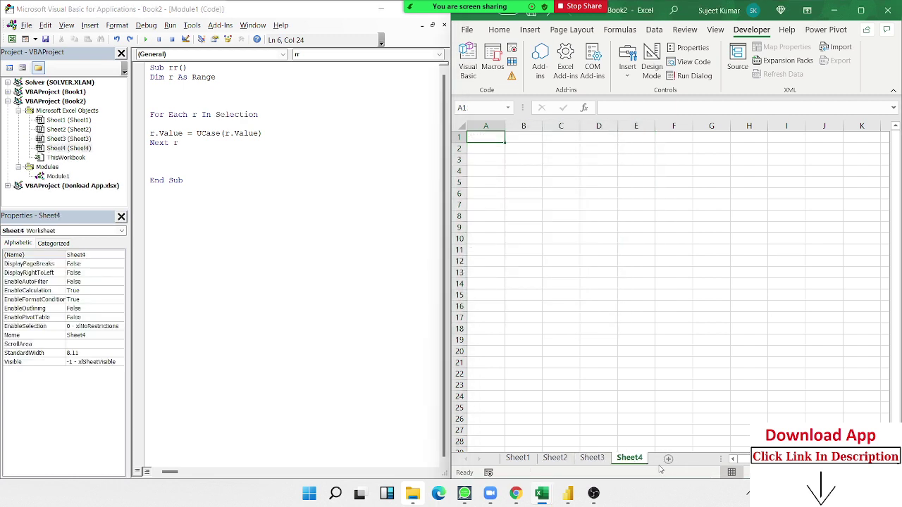
left_click(669, 460)
left_click(706, 459)
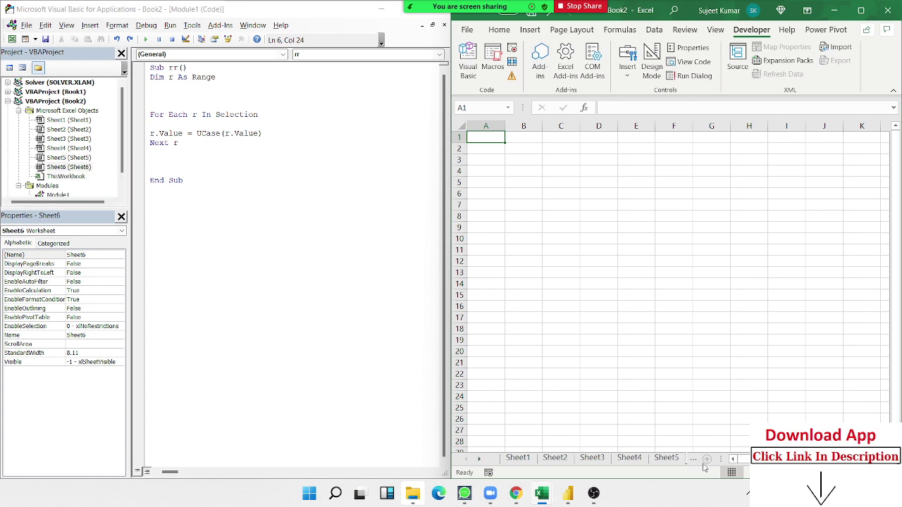
Go back through the sheet tabs to Sheet1 and place the caret below rr
left_click(666, 458)
left_click(629, 458)
left_click(592, 458)
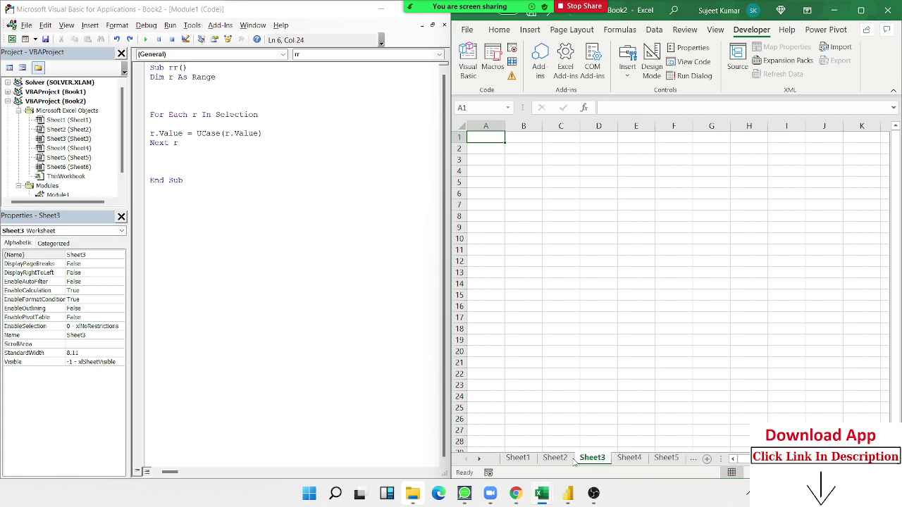
left_click(554, 458)
left_click(517, 458)
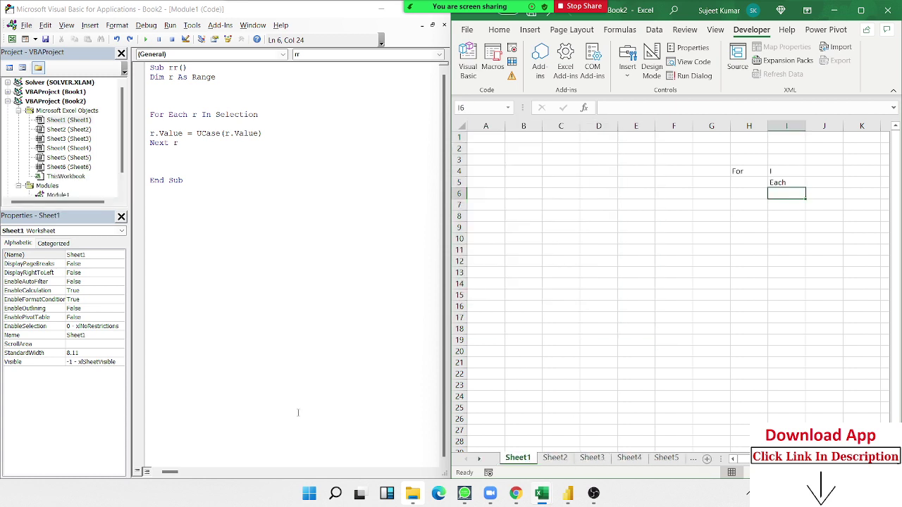
left_click(173, 203)
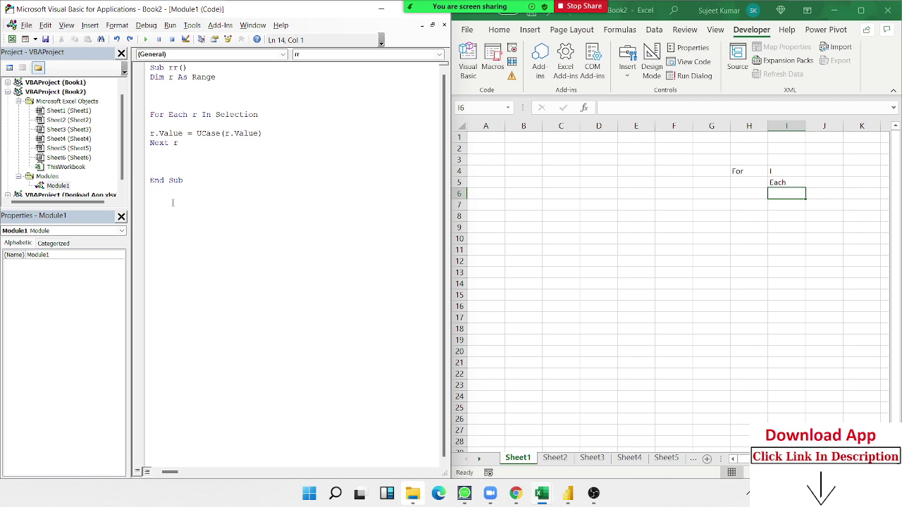
Start Sub rr_2 and declare Dim w As Worksheet
key("Return")
type("su")
type("b ")
type("rr ")
type("_2(")
key("Return")
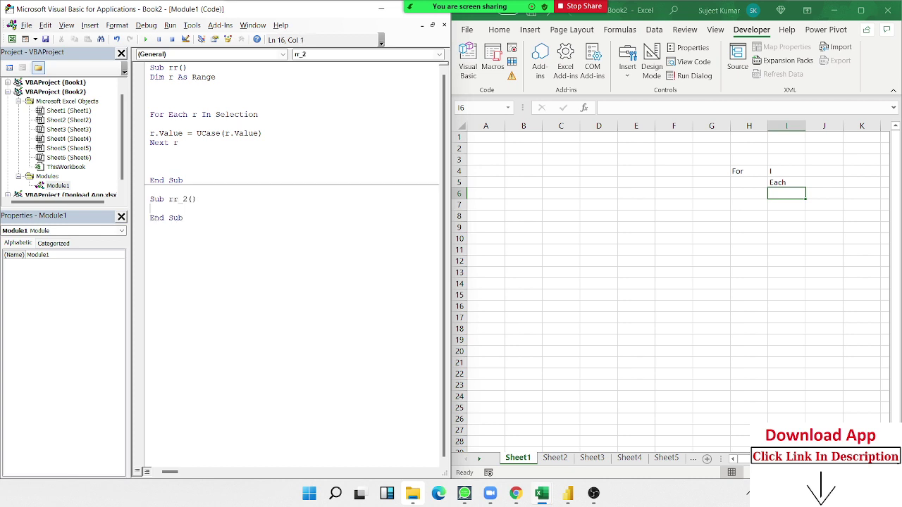
key("Return")
key("Return")
key("Return")
key("Return")
left_click(150, 236)
type("m")
type(" w as ")
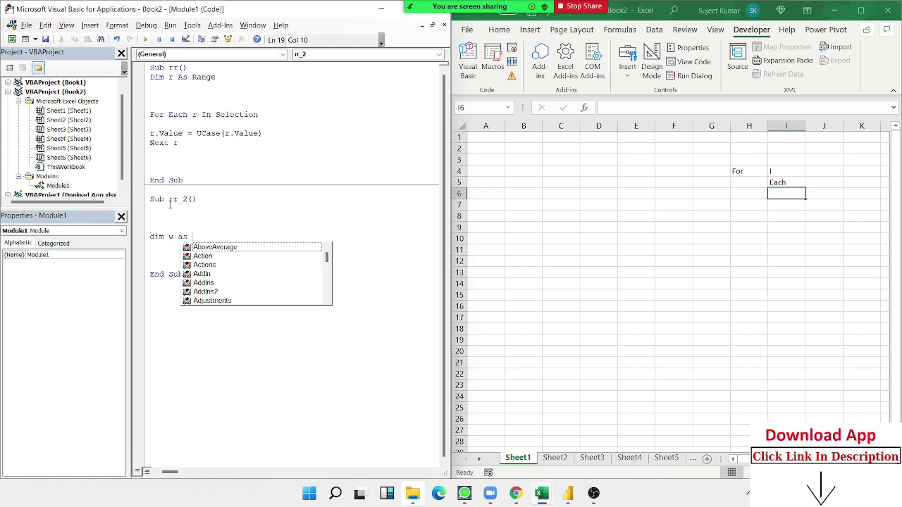
type("wor")
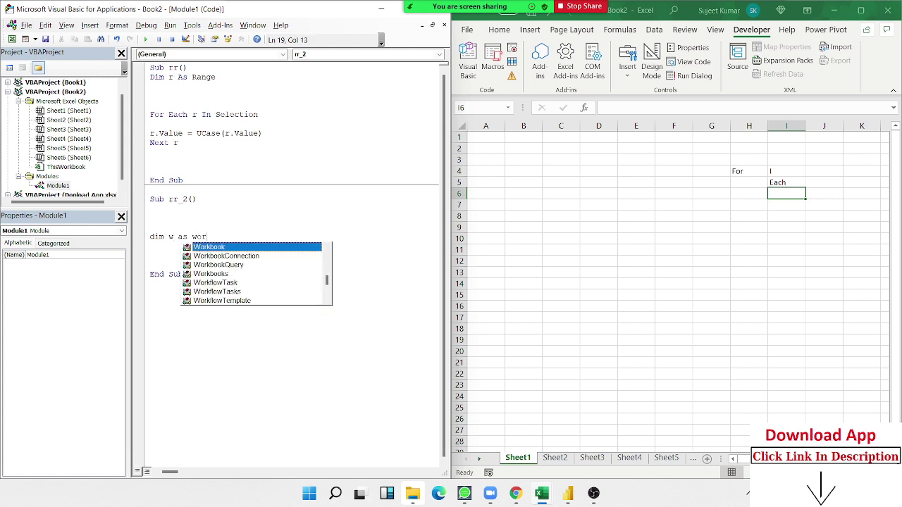
type("ks")
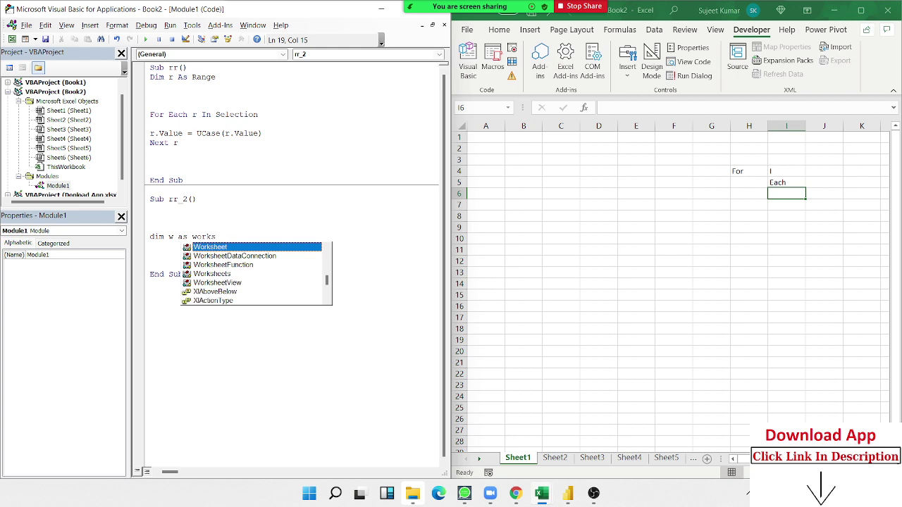
key("Tab")
key("Return")
key("Return")
Add a For Each w In ActiveWorkbook loop closed by Next w
type("I")
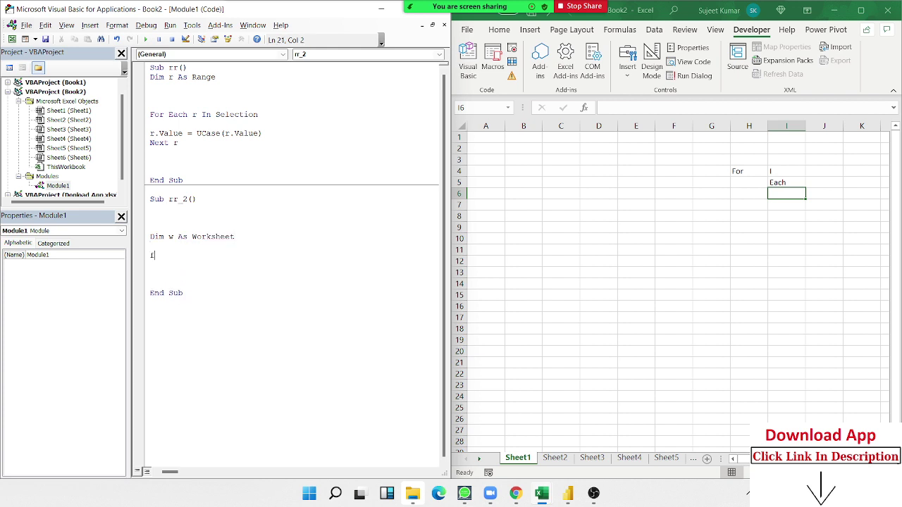
type("or eac")
type("h ")
type("in")
type("active")
type("work")
type("book")
key("Return")
key("Return")
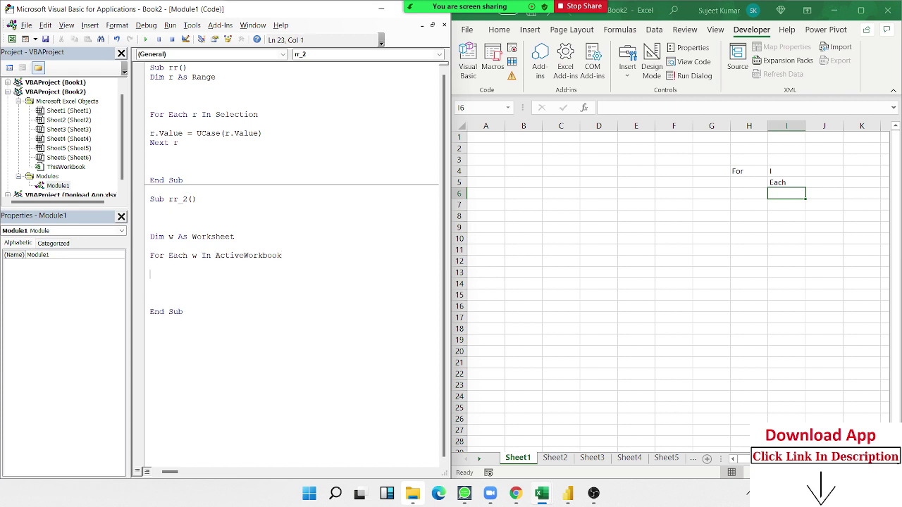
key("Return")
key("Return")
type("next ")
type("w")
key("Up")
key("Up")
Fill the loop body with r = r + 1 and w.Name = "Data" & r
type("w.N")
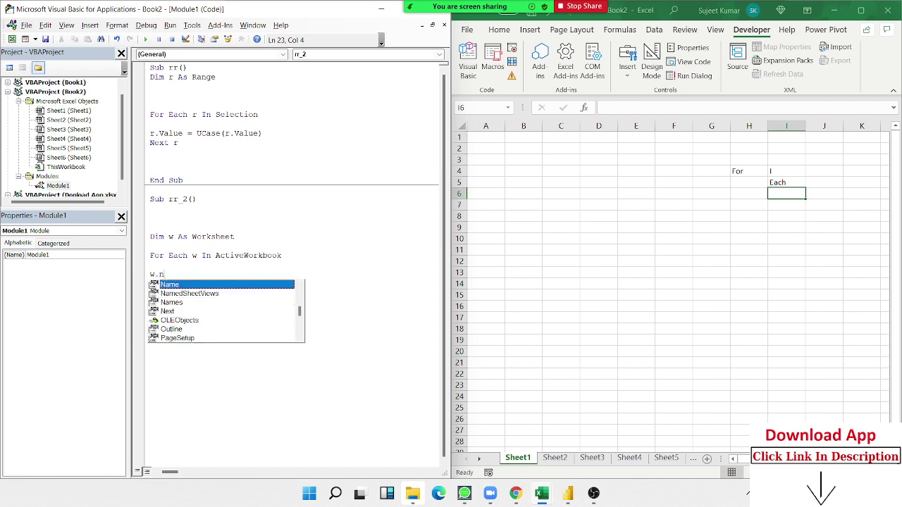
key("Tab")
type("= ")
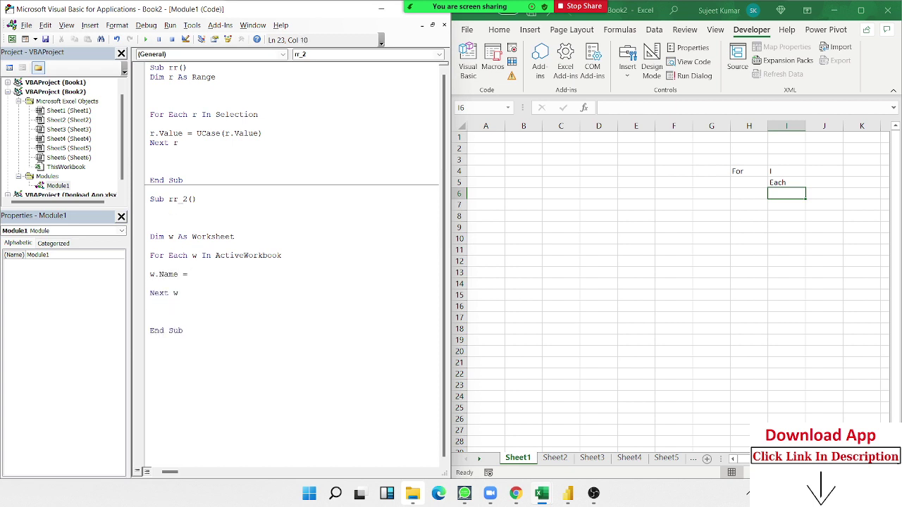
type("\"Data")
type("\"")
type("r")
type("=r+")
type("1")
left_click(242, 280)
type("& ")
type("r")
left_click(250, 309)
Fix error 438 by looping over ActiveWorkbook.Worksheets, then resume so sheets become Data1–Data6
left_click(146, 39)
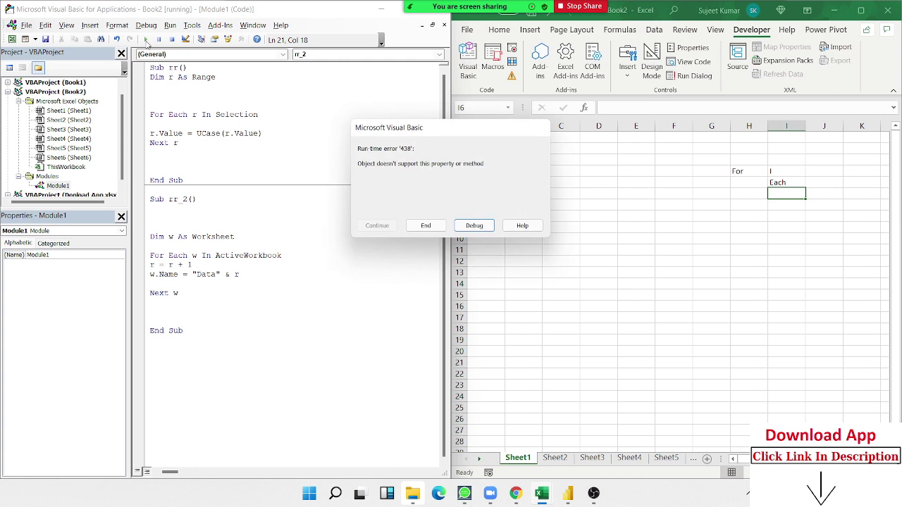
left_click(474, 226)
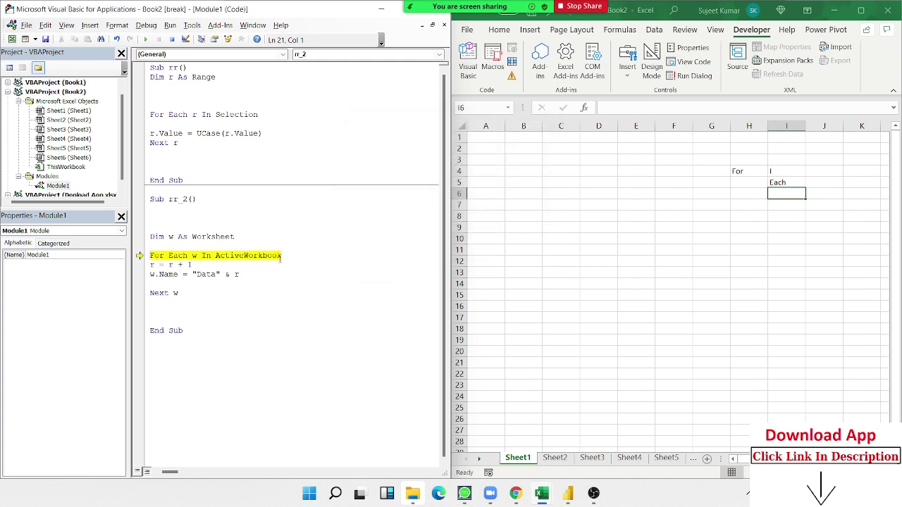
left_click(281, 257)
type(".")
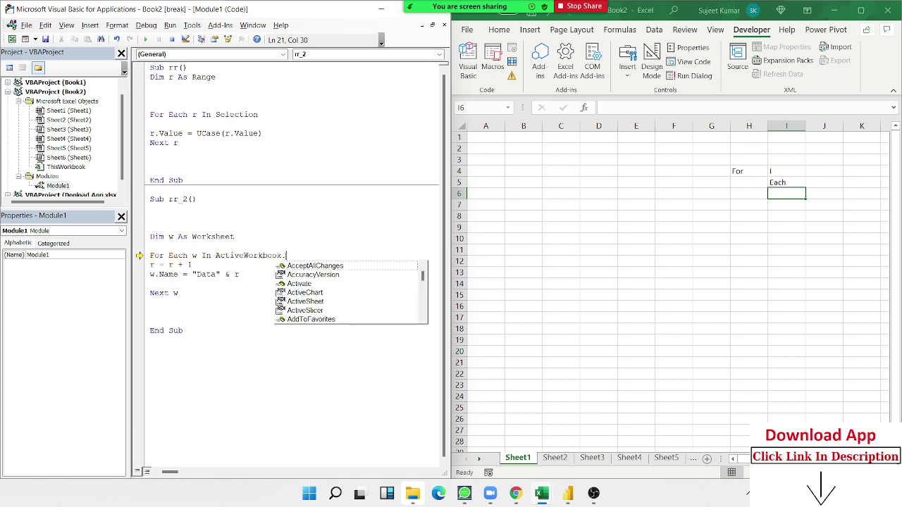
type("wo")
key("Down")
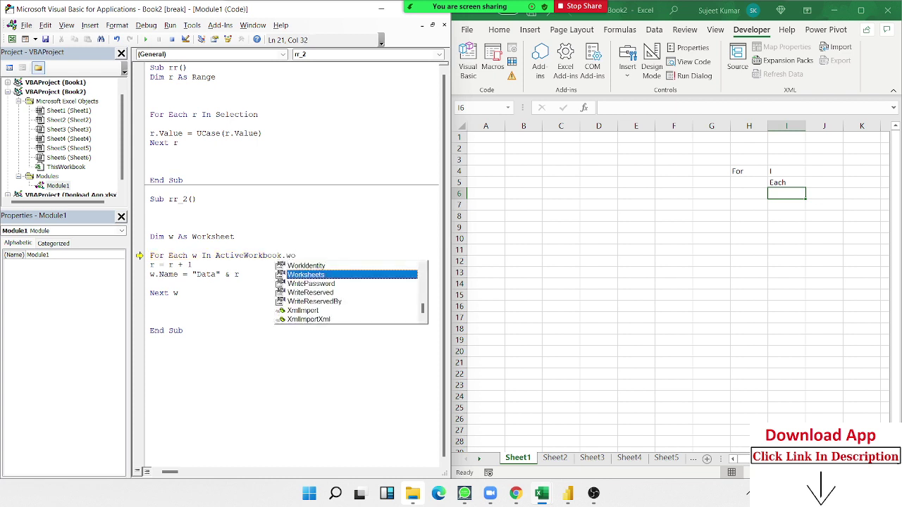
key("Tab")
key("Down")
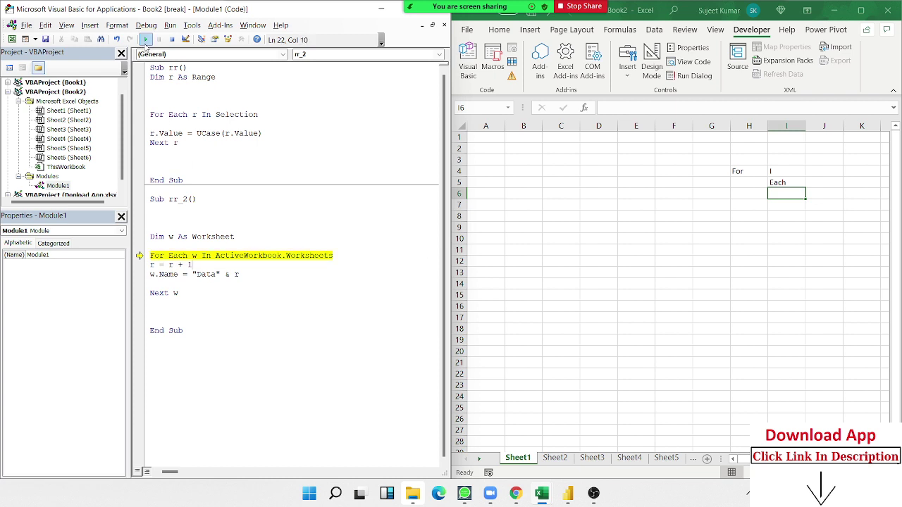
left_click(145, 40)
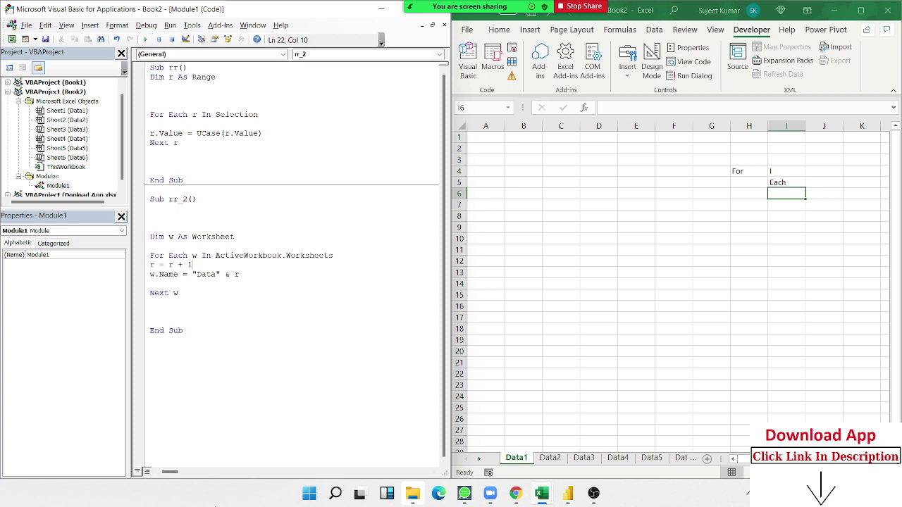
mouse_move(490, 493)
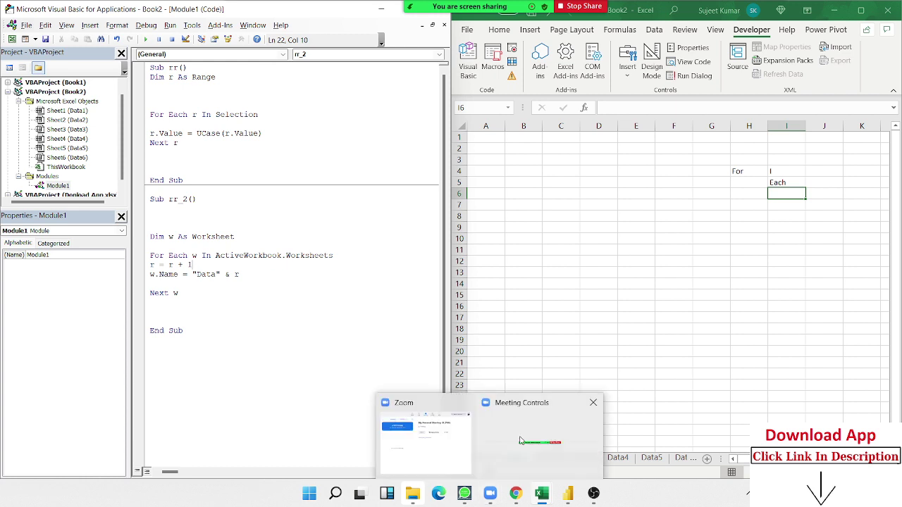
Add blank lines below rr_2's End Sub and clear the leftover For, I, Each words from G3:I7
left_click(226, 342)
key("Return")
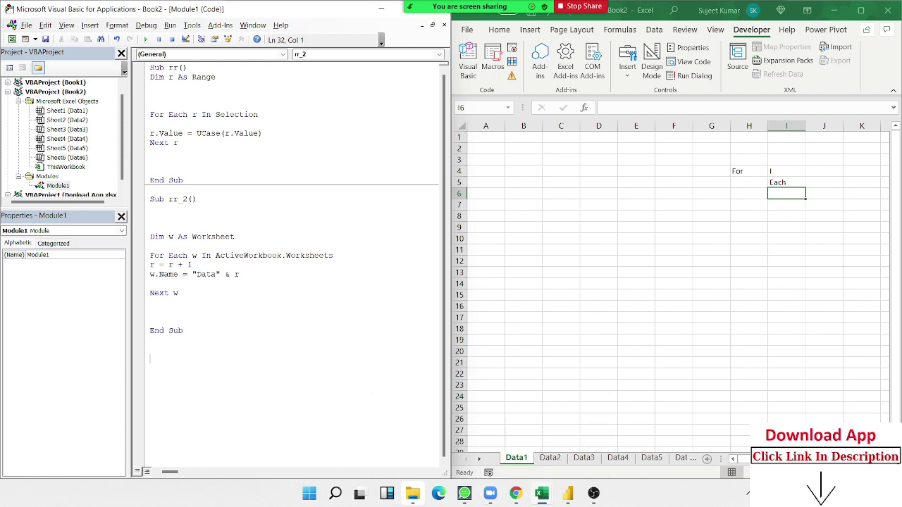
key("Return")
key("Return")
key("Return")
key("Return")
key("Return")
key("Return")
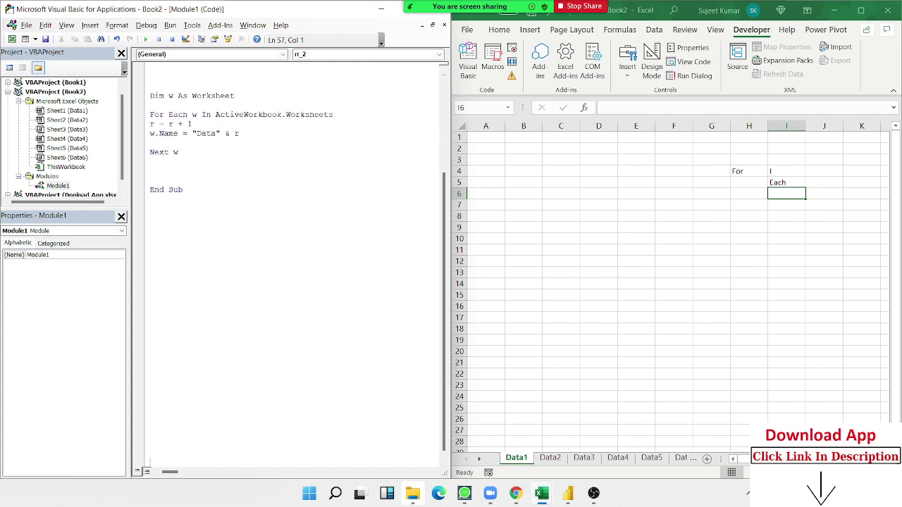
key("Return")
key("Return")
key("Return")
left_click_drag(719, 161, 792, 200)
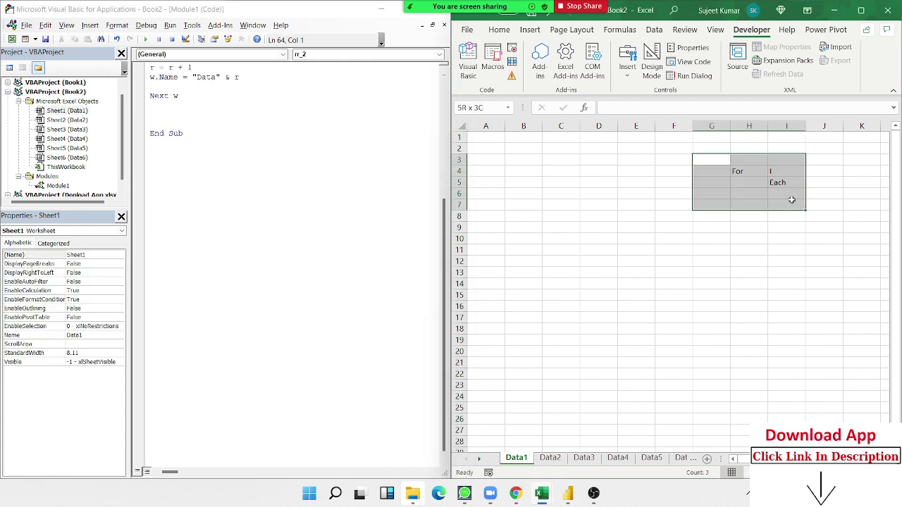
key("Delete")
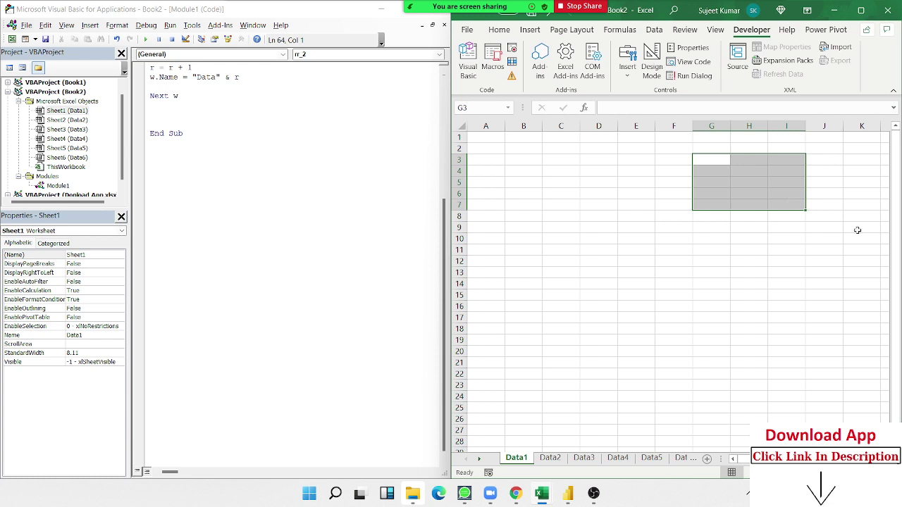
Enter Puja in A1 and fill the repeating name list down column A to row 80
left_click(500, 140)
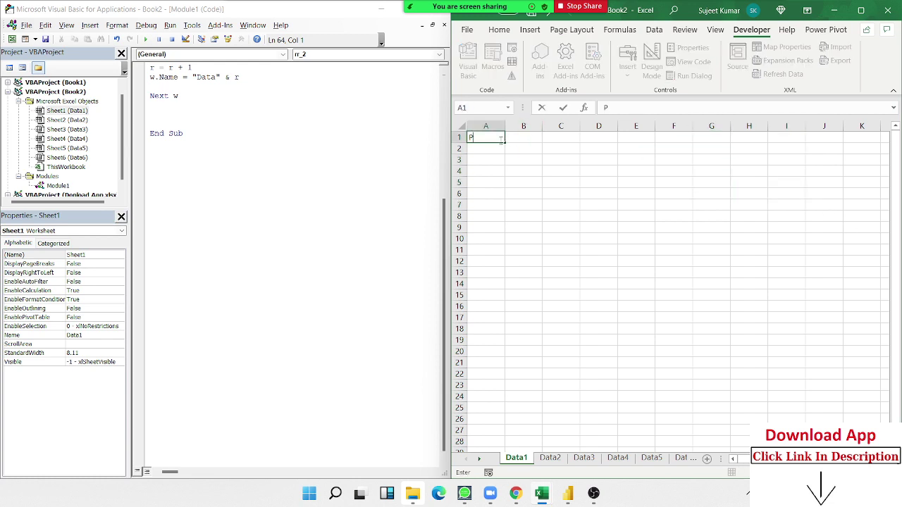
type("Puja")
left_click(507, 159)
left_click(490, 139)
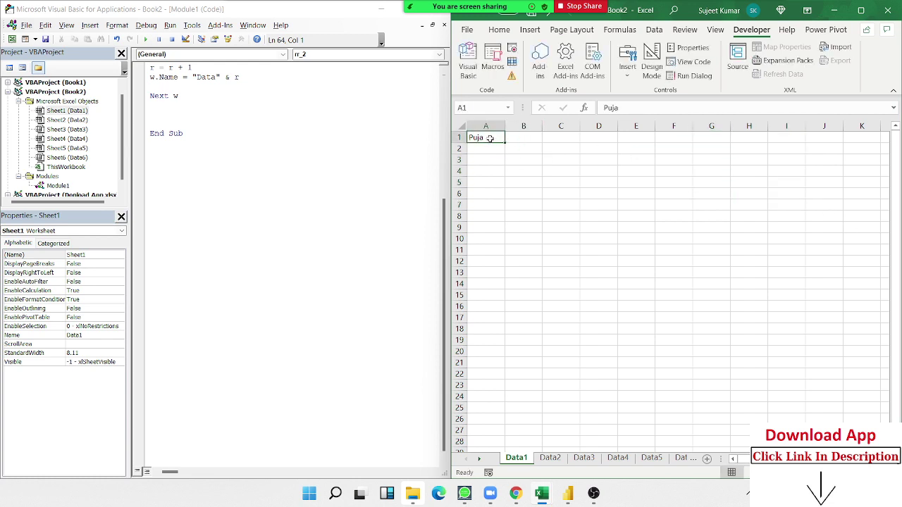
left_click_drag(504, 143, 501, 502)
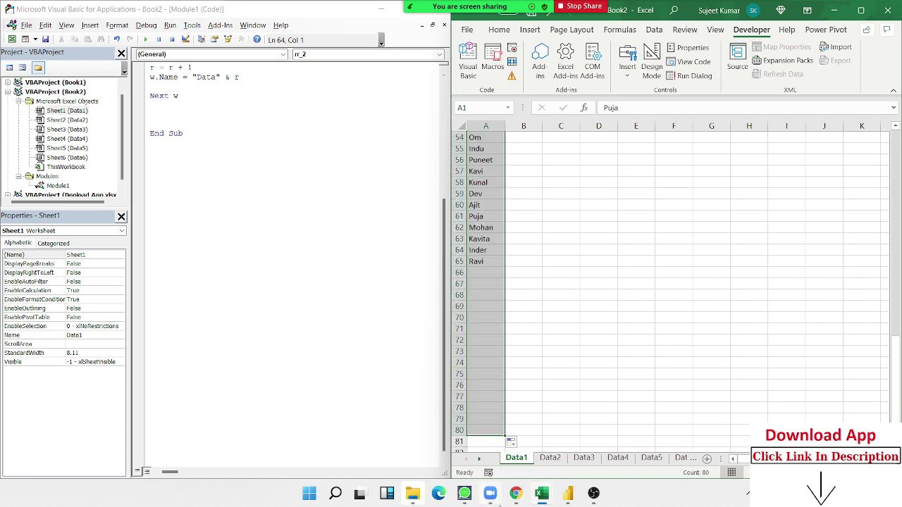
left_click(471, 259)
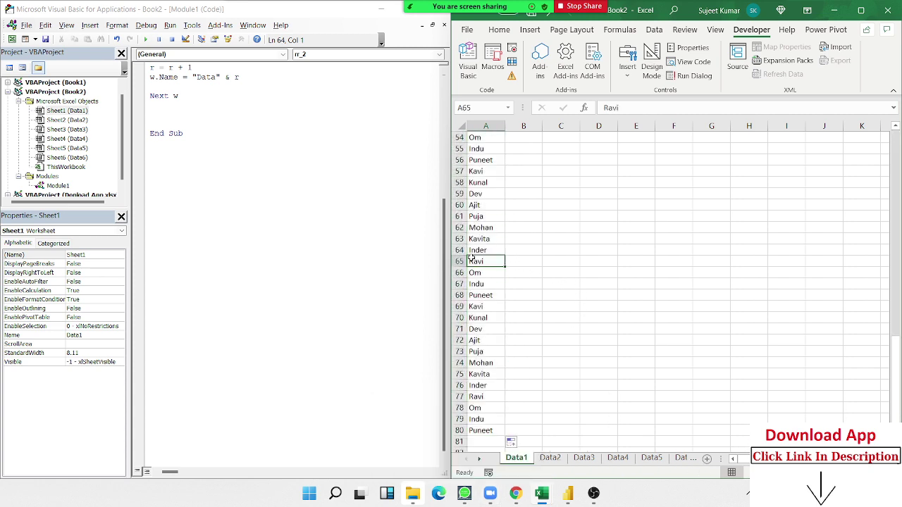
key("ctrl+Home")
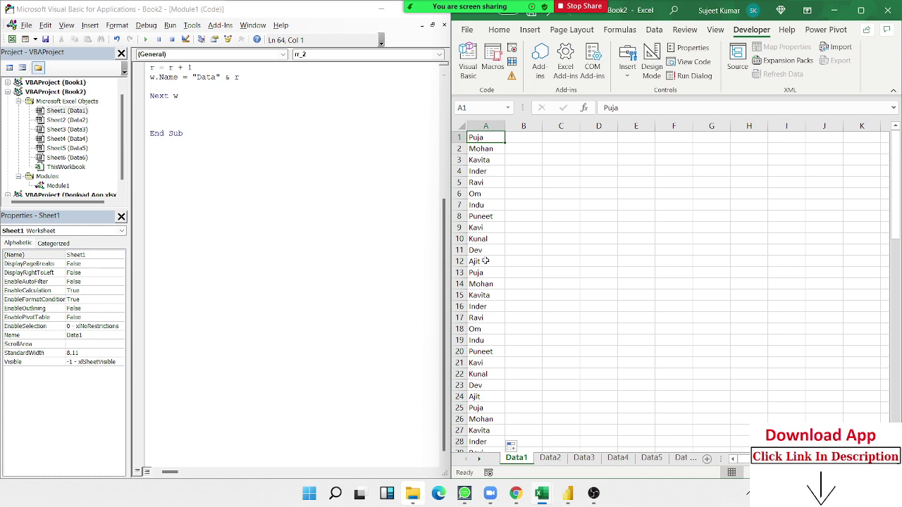
Copy the names in column A into column D
left_click(485, 124)
key("ctrl+c")
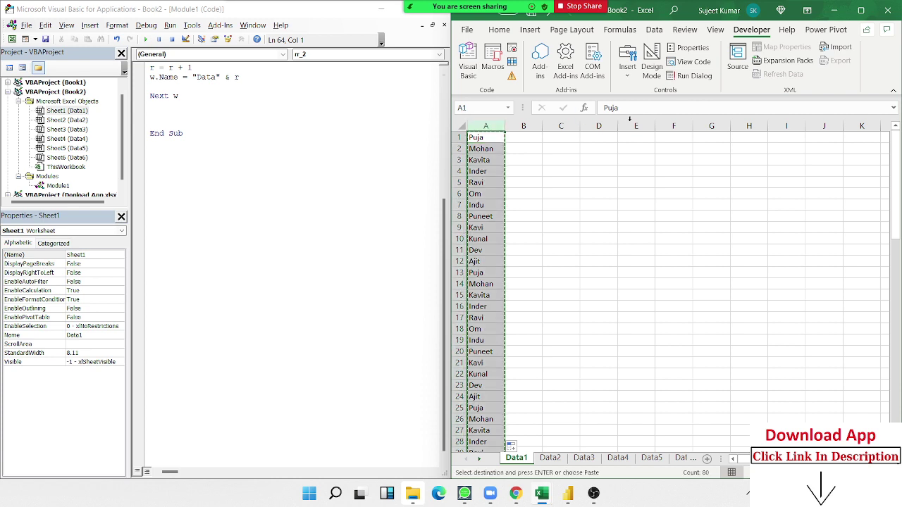
left_click(603, 138)
key("ctrl+v")
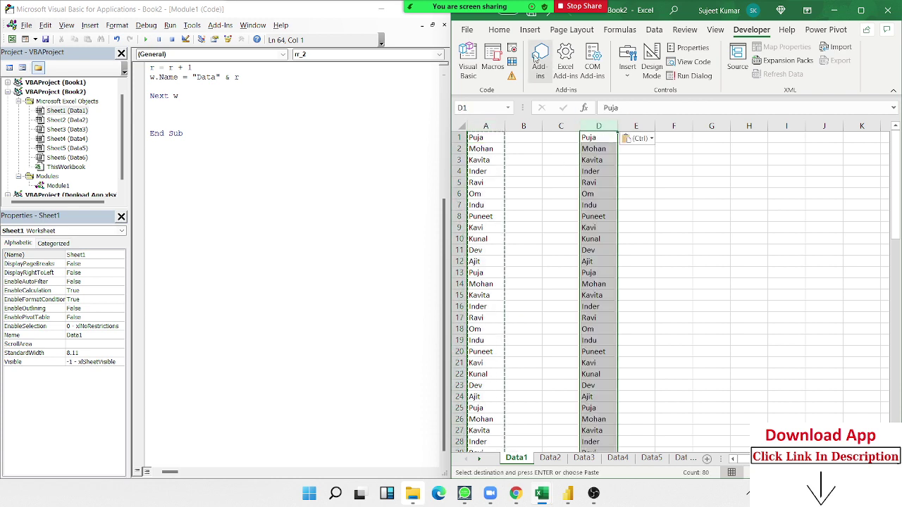
Remove duplicates from column D, leaving the 12 unique names
left_click(653, 31)
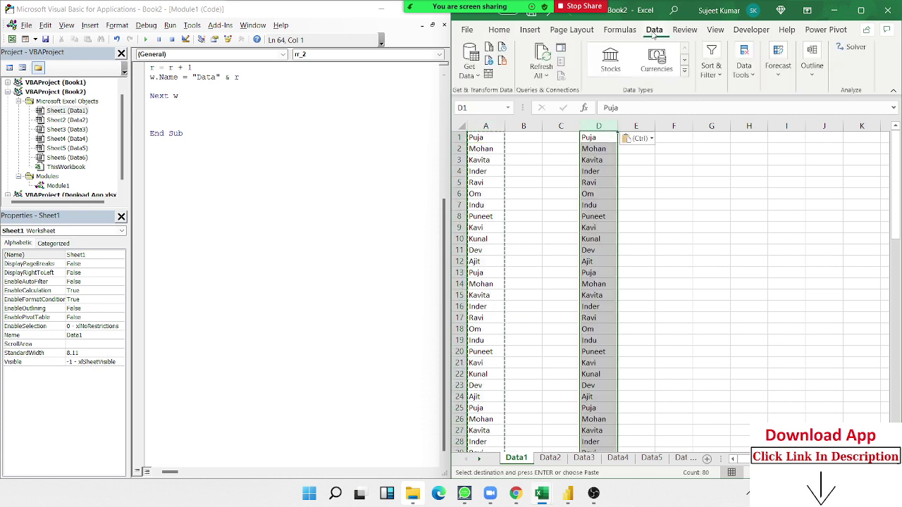
left_click(744, 69)
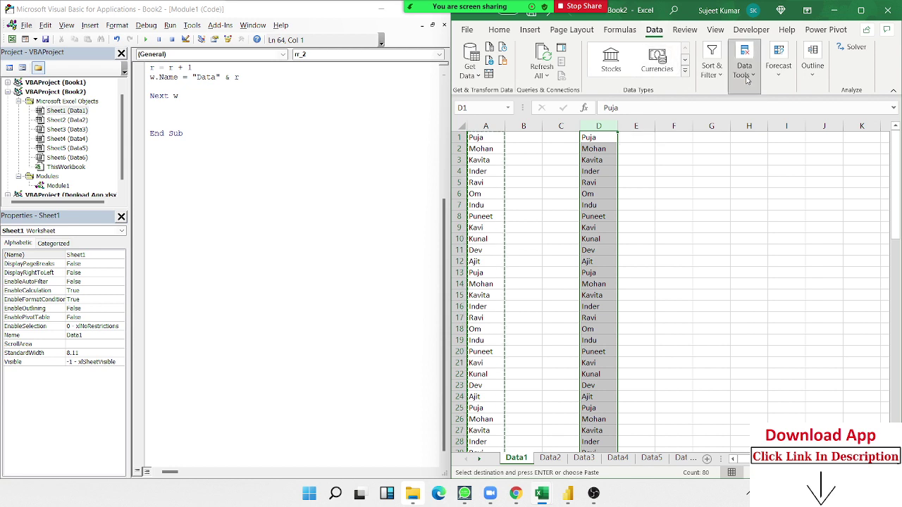
left_click(718, 127)
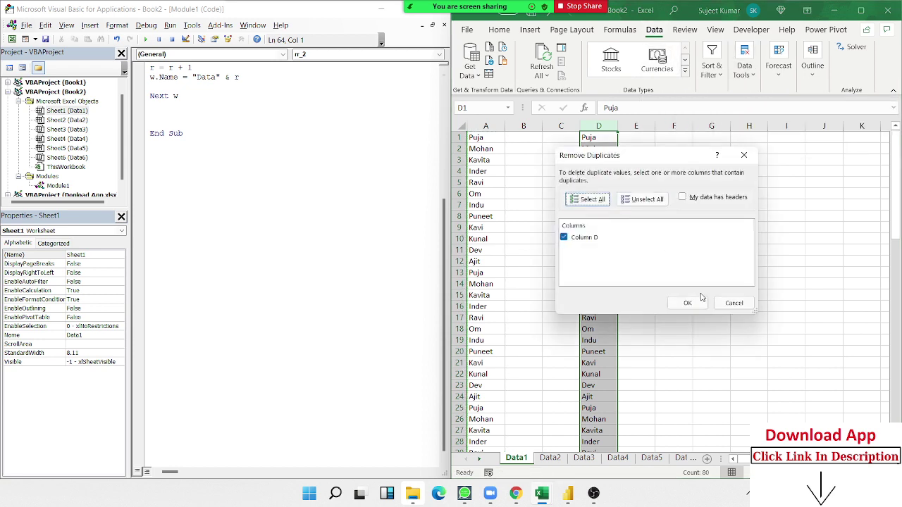
left_click(694, 304)
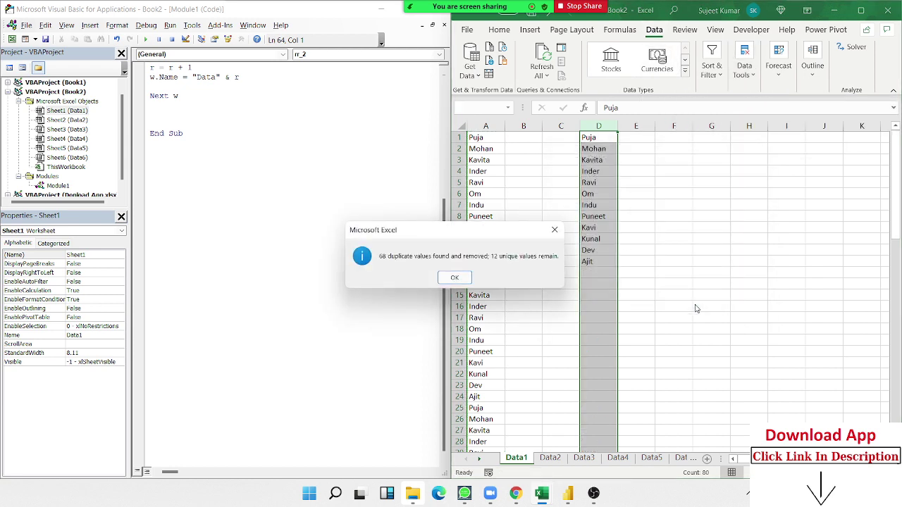
left_click(455, 277)
Clear the unique names from column D again
left_click_drag(599, 273, 603, 138)
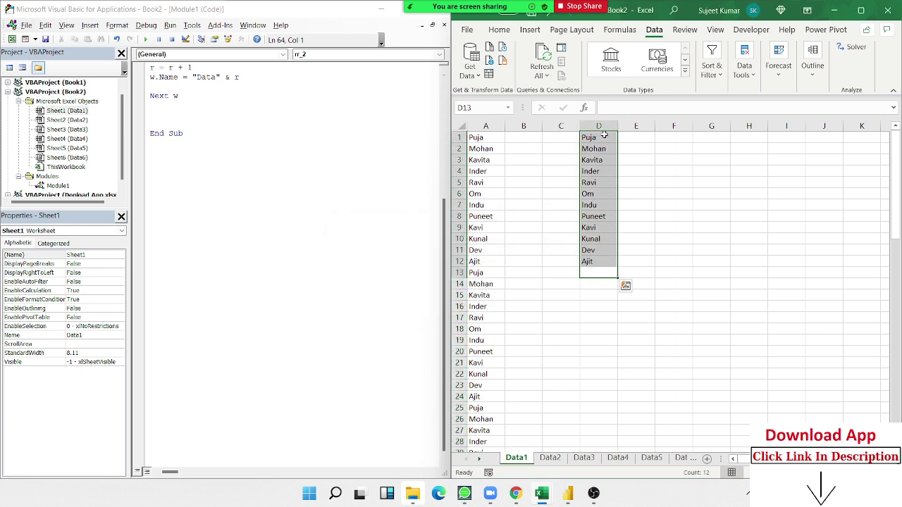
key("Delete")
left_click(493, 147)
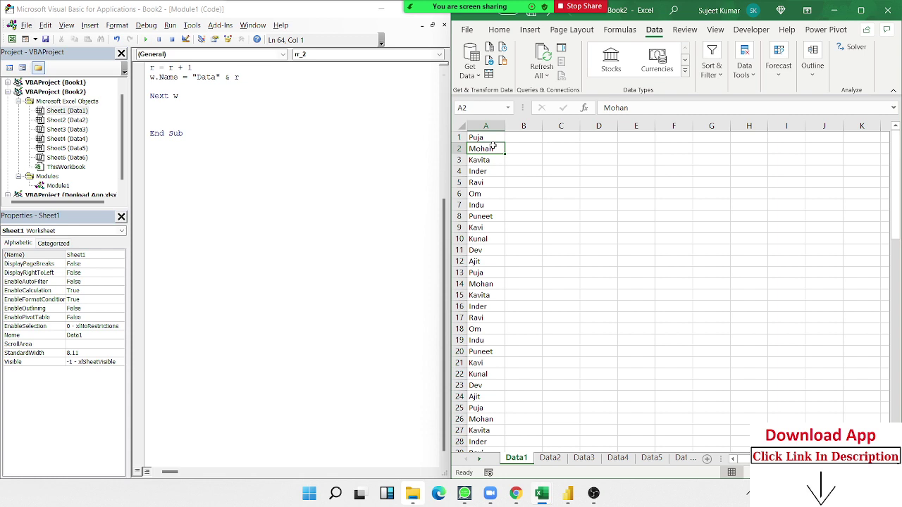
Start Sub rr_3() below rr_2 and declare Dim dt As New Collection inside it
left_click(173, 146)
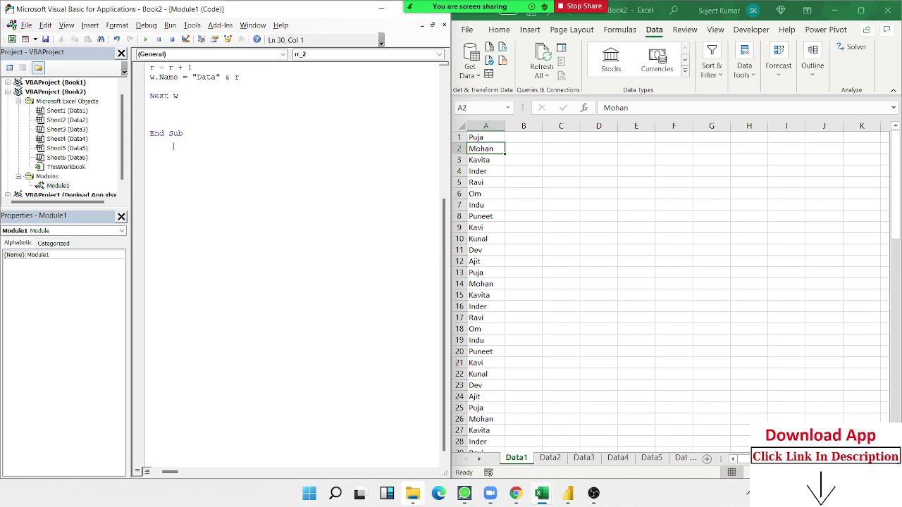
type("sub r")
type("r_3")
type("()")
key("Return")
key("Return")
key("Return")
key("Return")
key("Return")
key("Return")
key("Return")
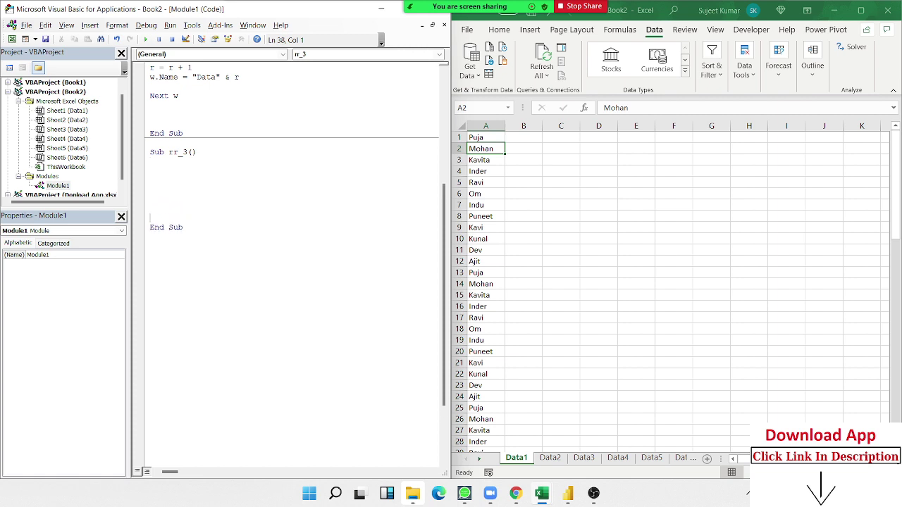
key("Up")
key("Up")
key("Up")
key("Up")
key("Up")
type("din")
key("BackSpace")
key("BackSpace")
type("m ")
type("dt as N")
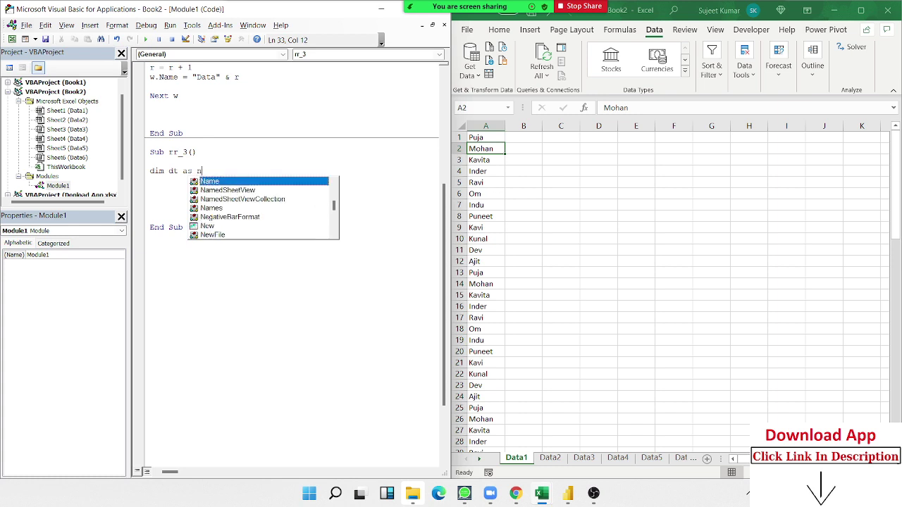
type("ew col")
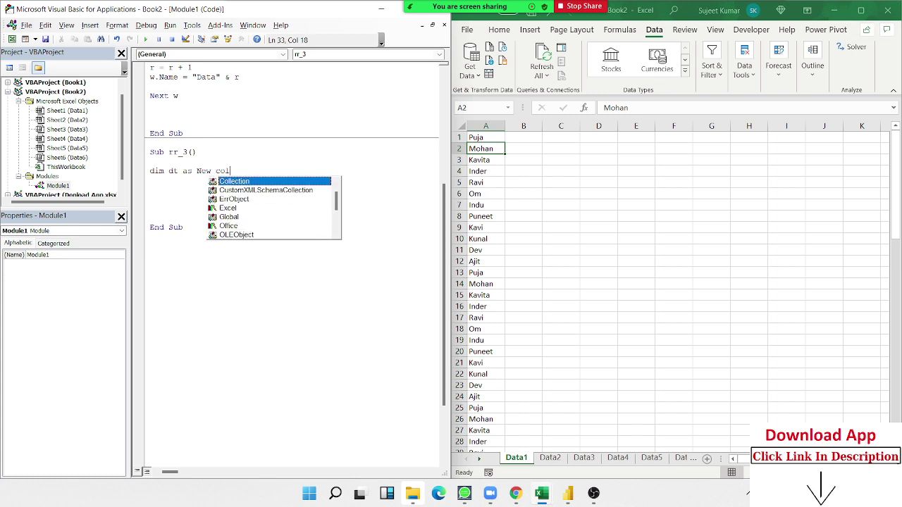
key("Return")
key("Return")
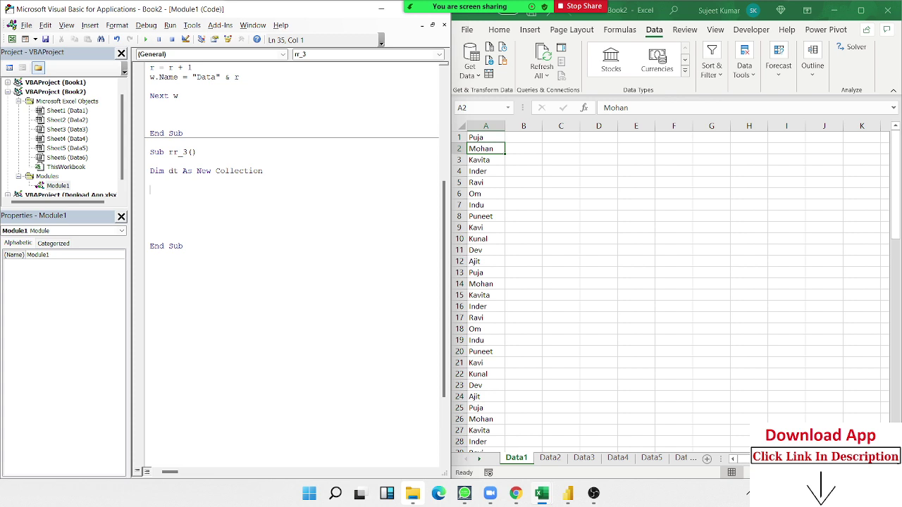
Declare Dim t As String and add a test assignment t = "adas"
type("di")
type("m t as ")
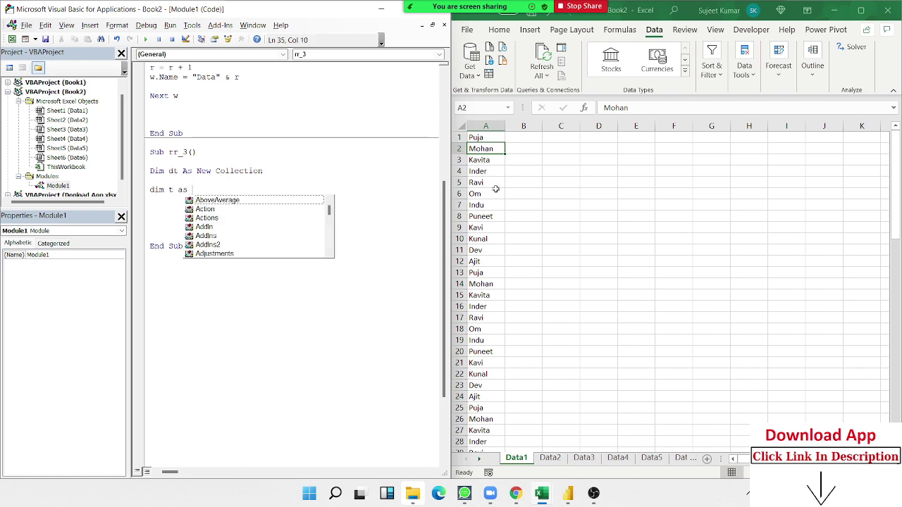
type("str")
key("Tab")
key("Return")
key("Return")
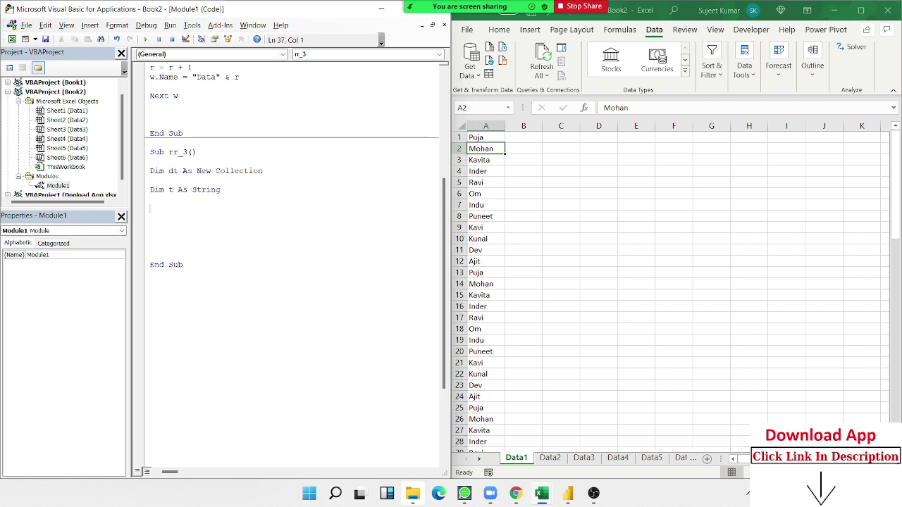
type("t = ")
type("\"adas\"")
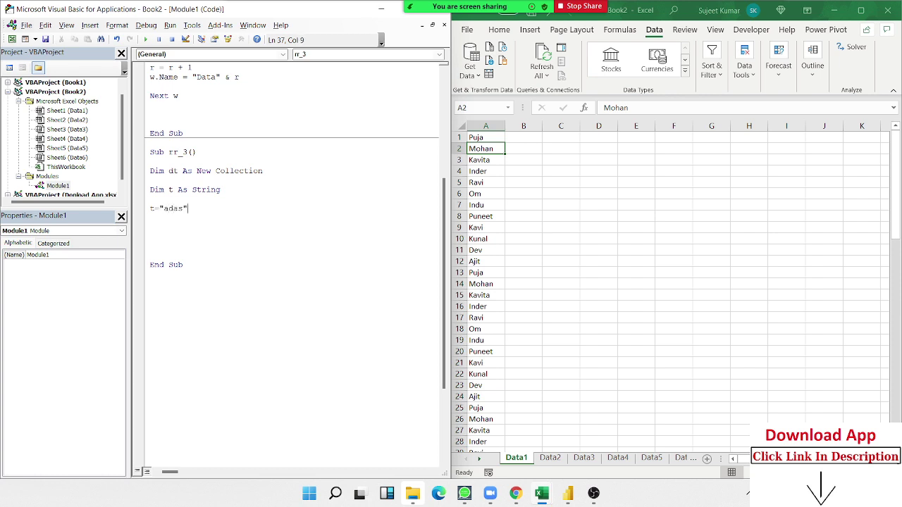
key("Return")
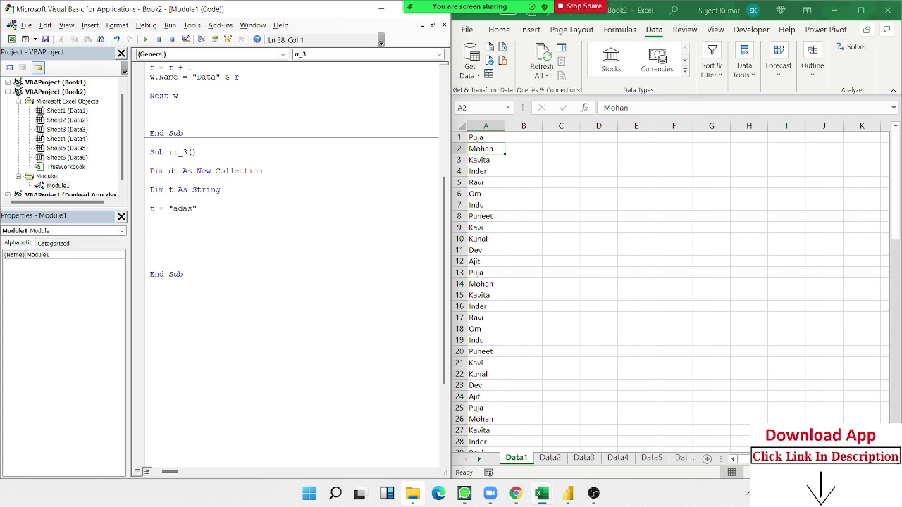
Change the test value to "Puja" and add a second line t = "Ravi"
double_click(186, 208)
key("BackSpace")
type("Puja")
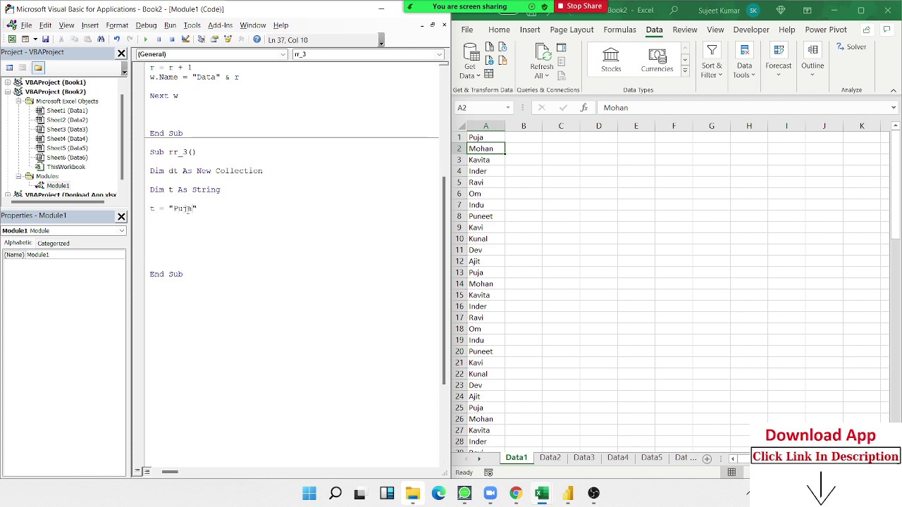
left_click(181, 216)
type("t = \"")
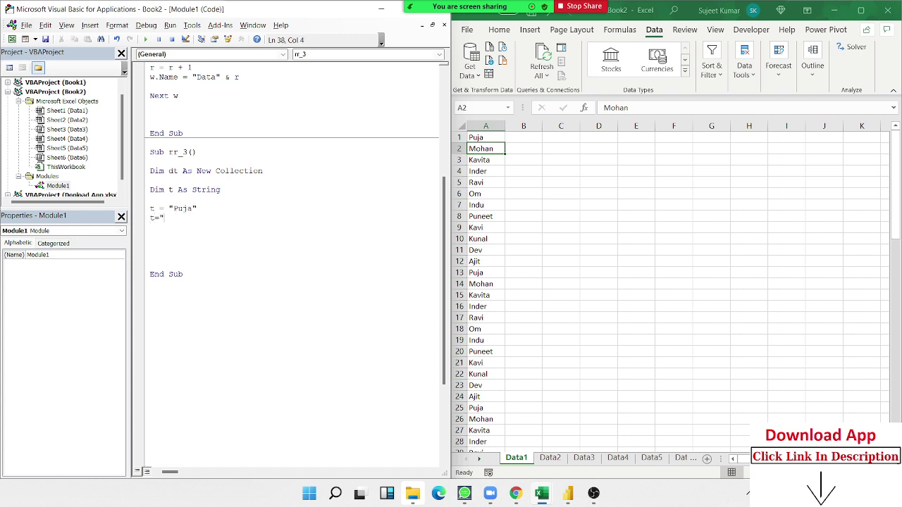
type("Ra")
type("vi\"")
key("Return")
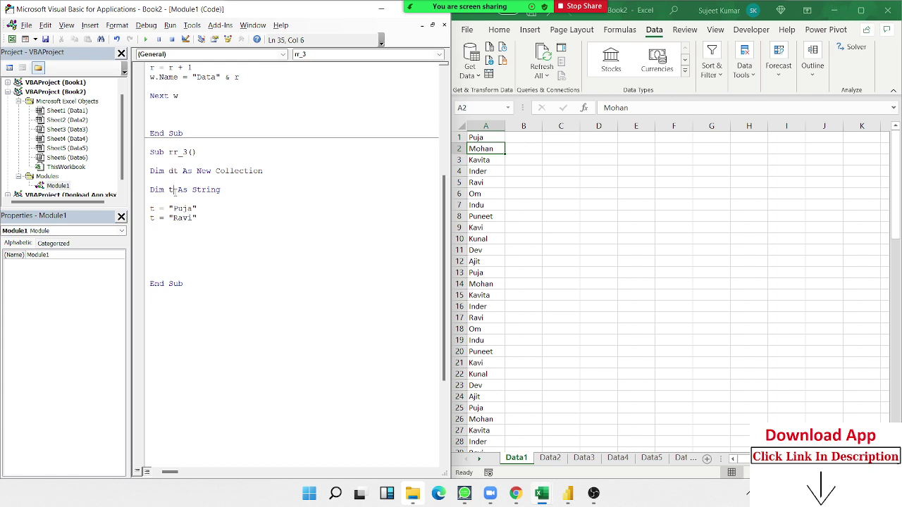
Make t a (1 To 10) String array and index the assignments as t(1) and t(2)
type("(1 to")
type(" 10)")
left_click(152, 208)
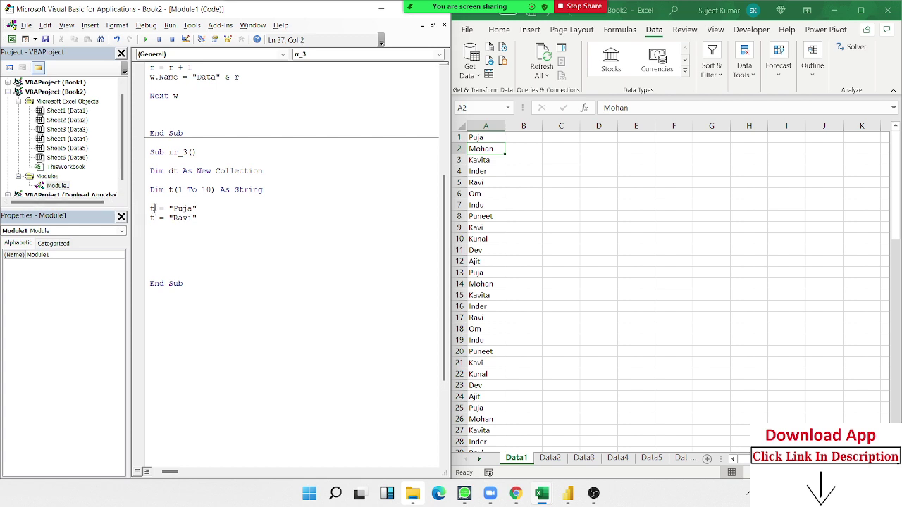
type("(1")
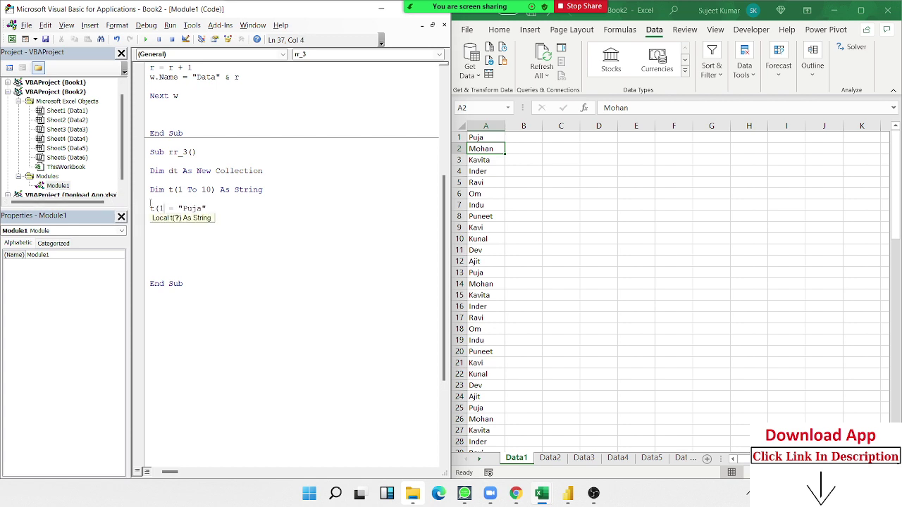
type(")")
left_click(157, 236)
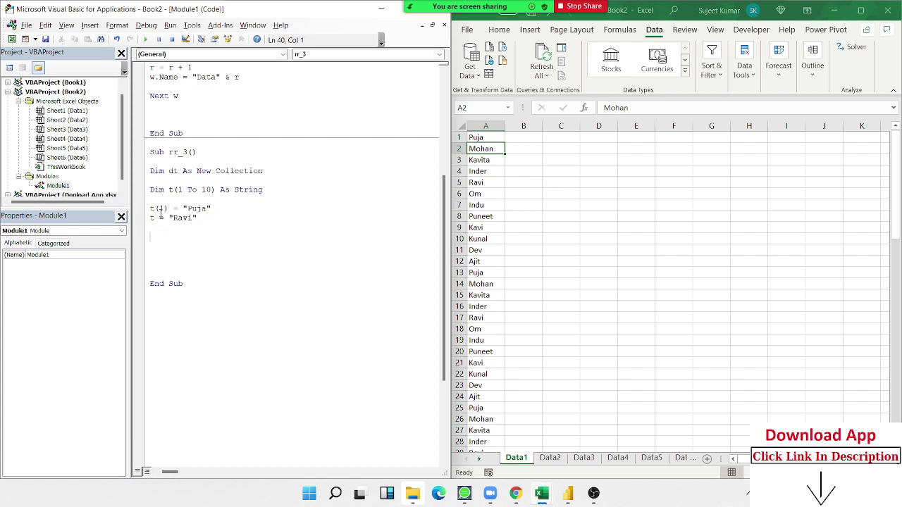
left_click(155, 217)
type("(")
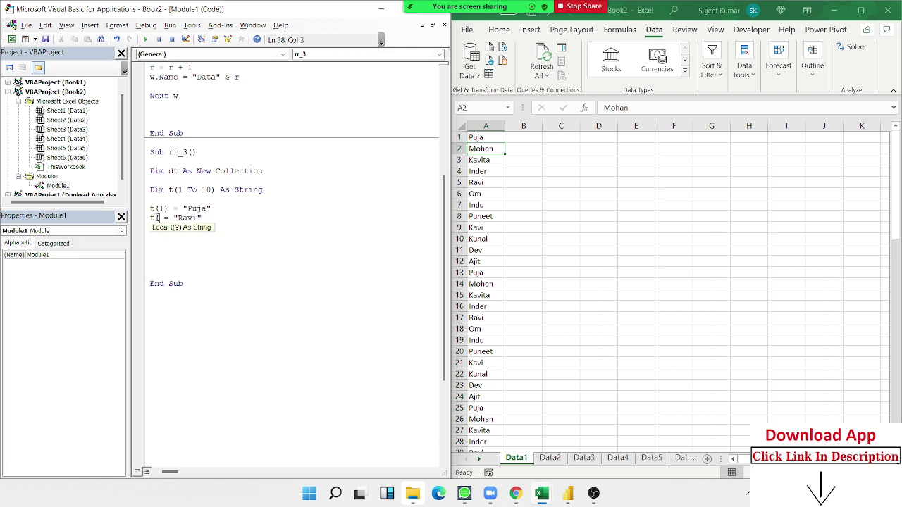
type("2)")
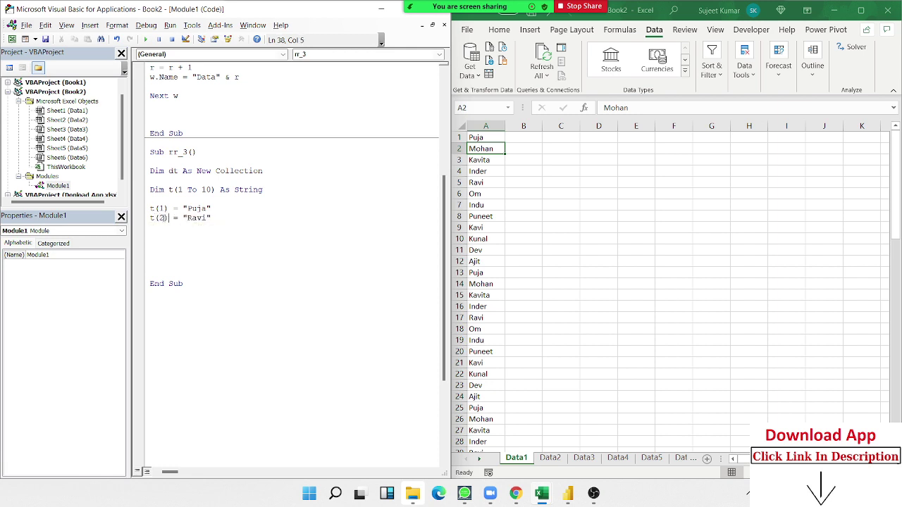
Select the t(1) and t(2) assignment lines
left_click(144, 256)
left_click(149, 243)
left_click_drag(150, 227, 146, 206)
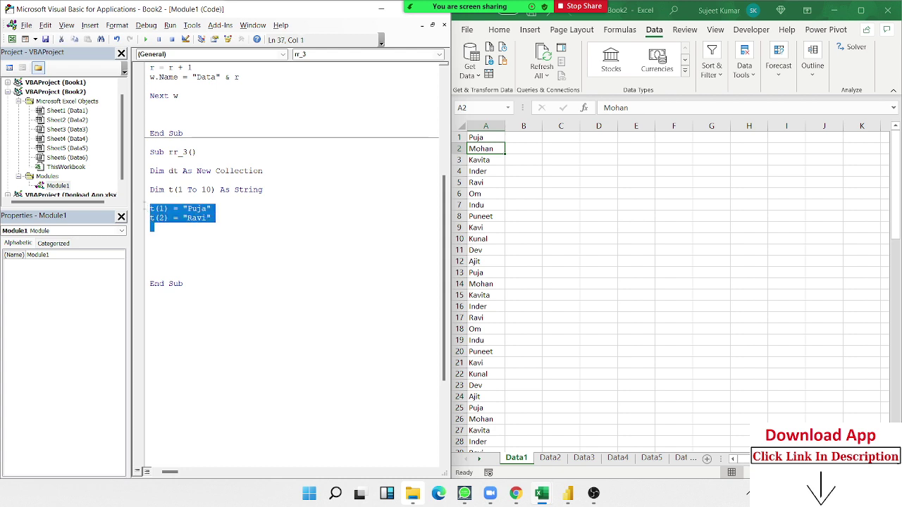
Delete the two test assignments and the Dim t(1 To 10) As String declaration
key("Delete")
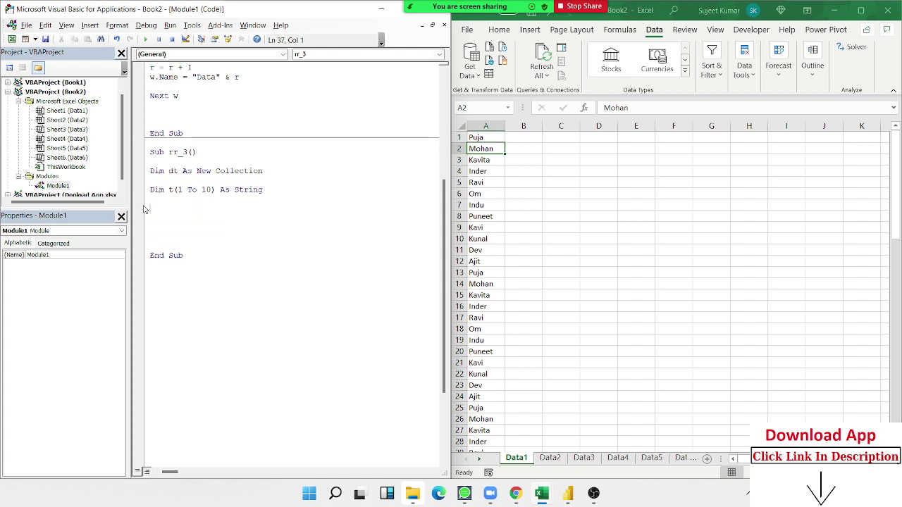
key("Up")
key("Up")
key("shift+Down")
key("Delete")
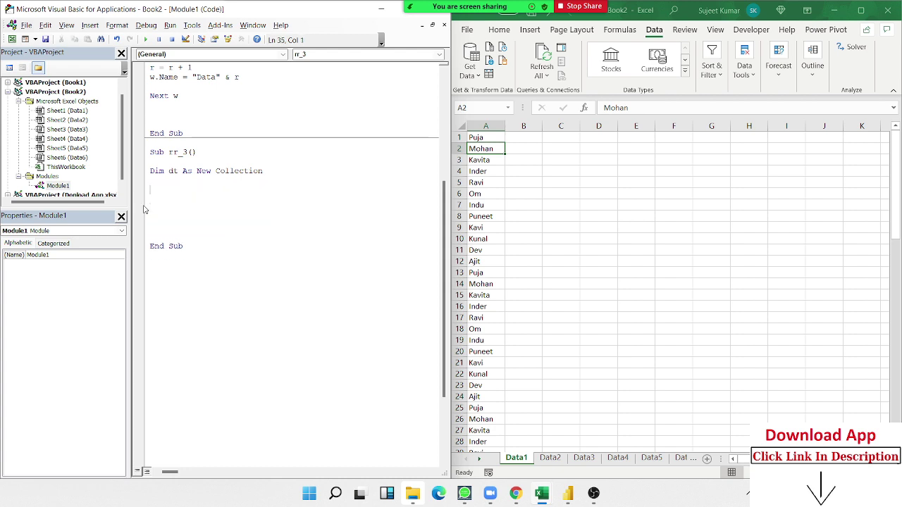
key("Up")
key("Up")
Highlight New Collection in the declaration, then select empty cell C1 on the sheet
left_click_drag(196, 170, 284, 169)
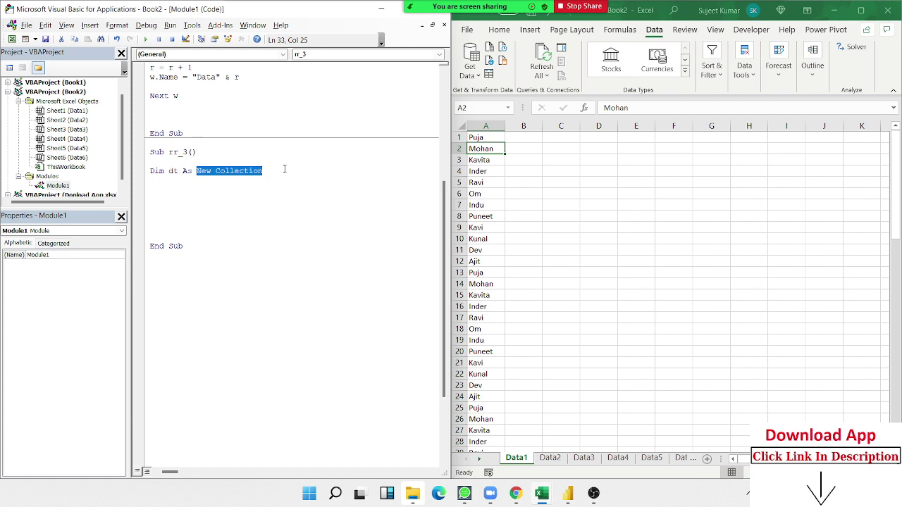
left_click(493, 127)
left_click(574, 140)
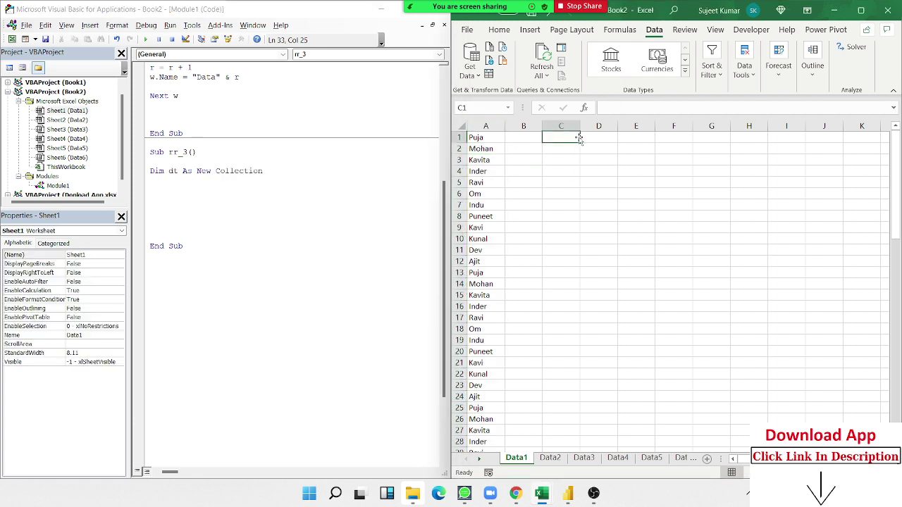
Begin the line dt.Add range("A1").Value, under the collection declaration
left_click(165, 181)
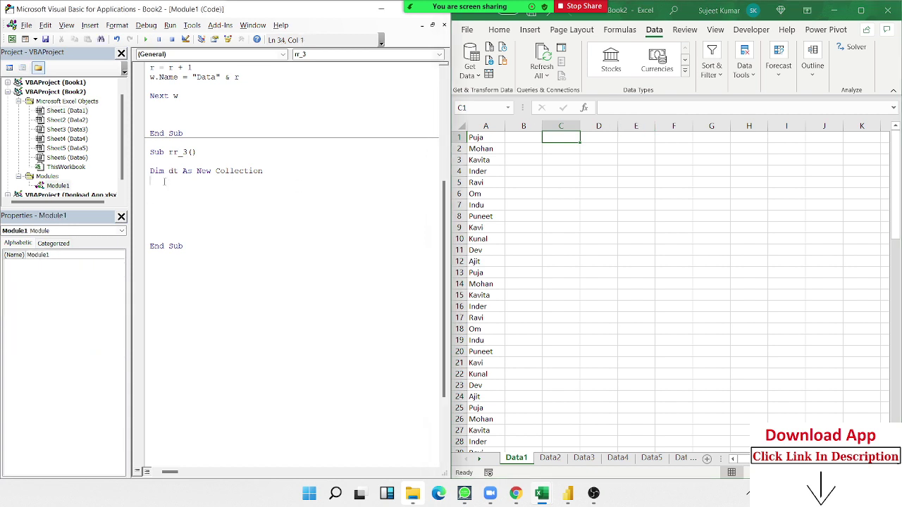
key("Return")
type("d")
type("t")
type(".")
key("Tab")
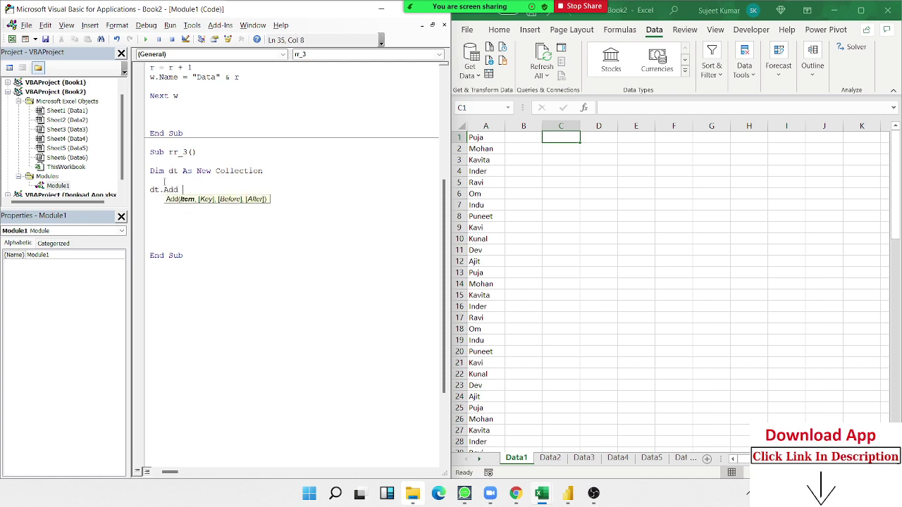
type("ran")
type("ge")
type("(\"A")
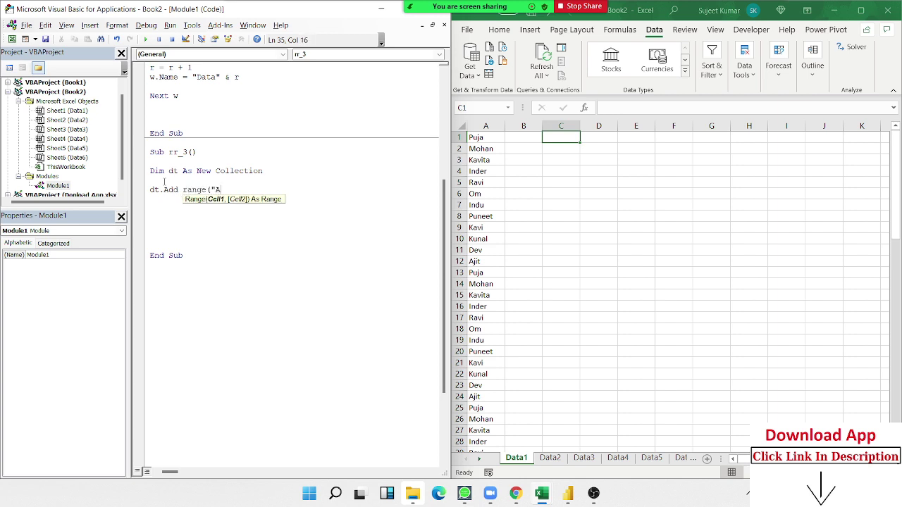
type("1\").")
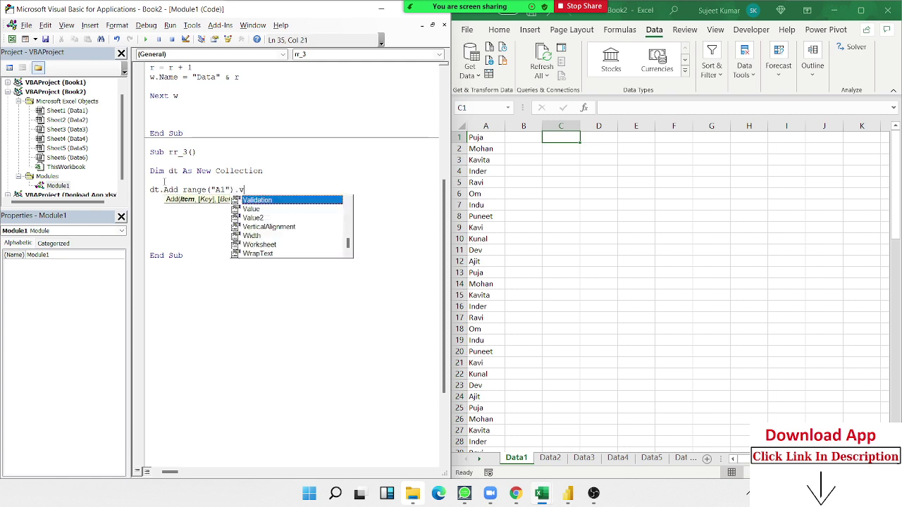
type("v")
key("Tab")
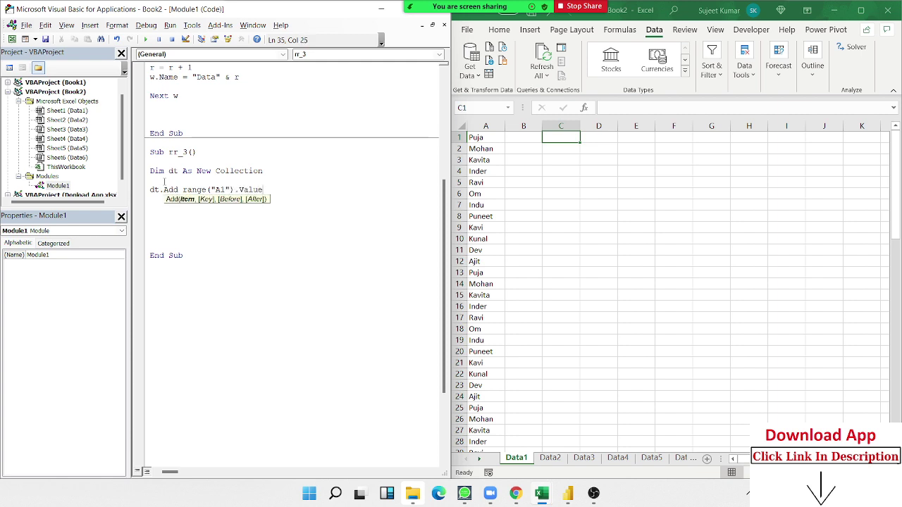
type(",")
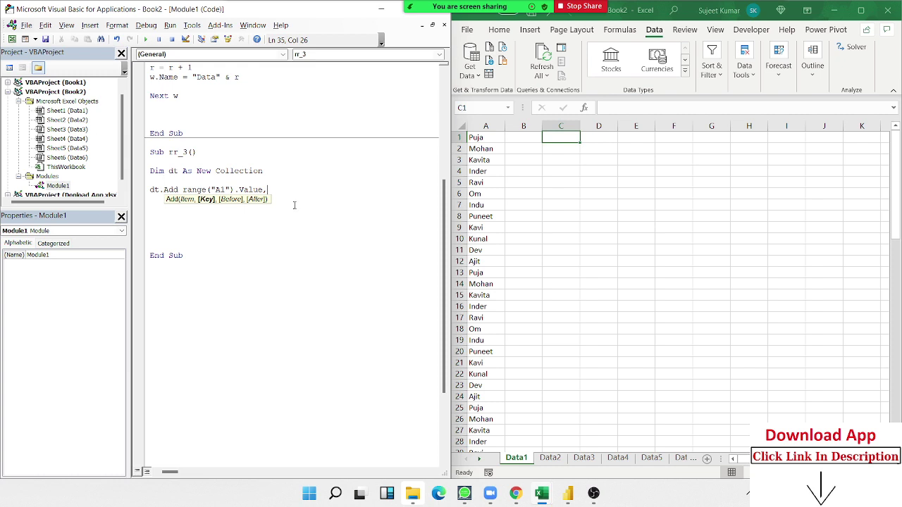
left_click(553, 137)
type("1")
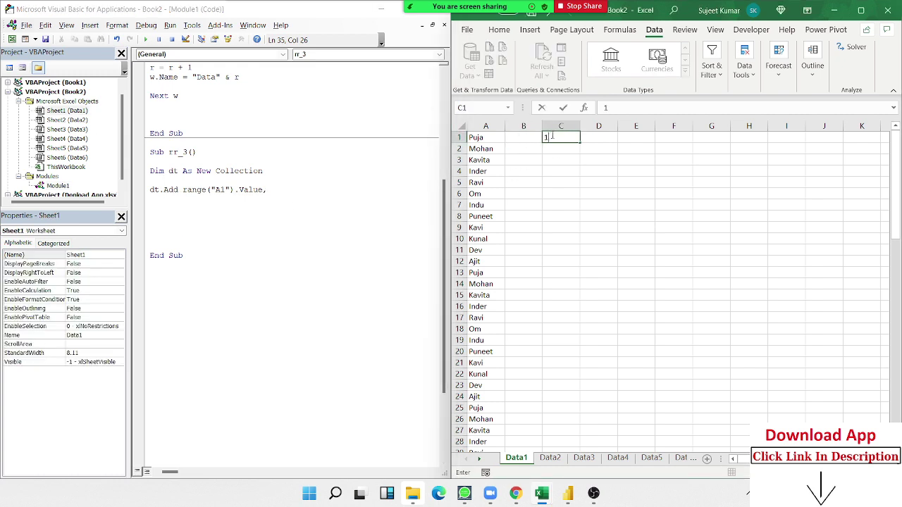
type("1")
key("BackSpace")
type("00")
key("Down")
key("Down")
key("Down")
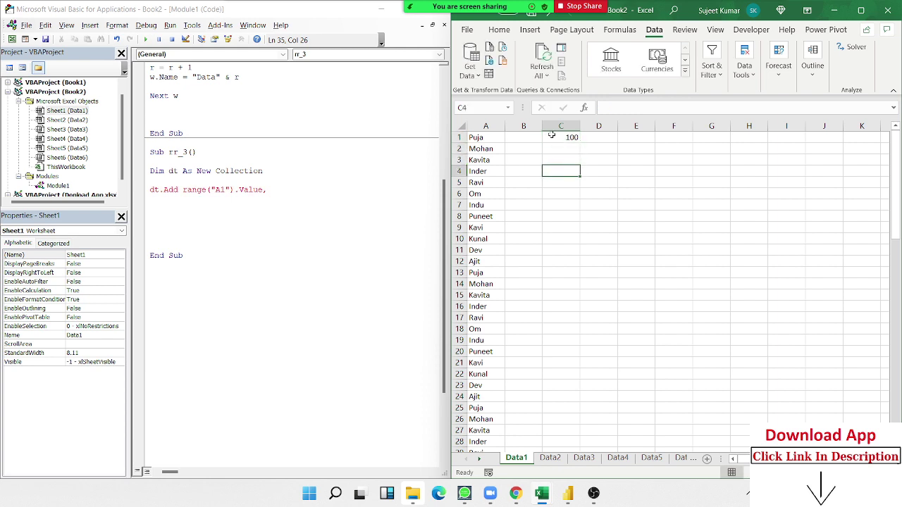
type("'100")
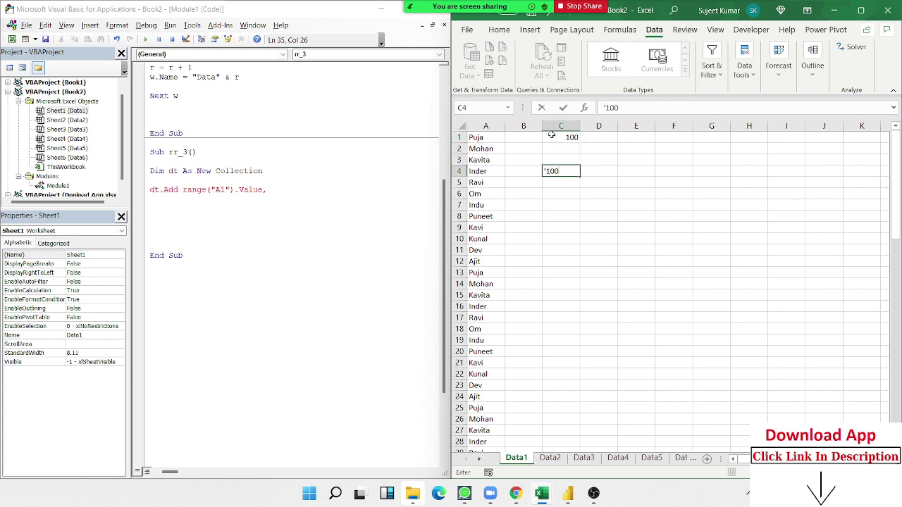
key("Return")
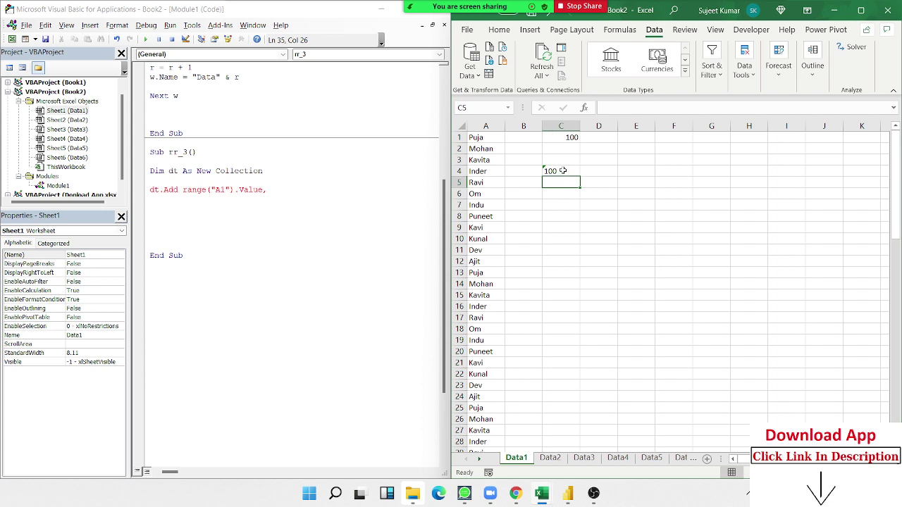
left_click_drag(563, 170, 568, 120)
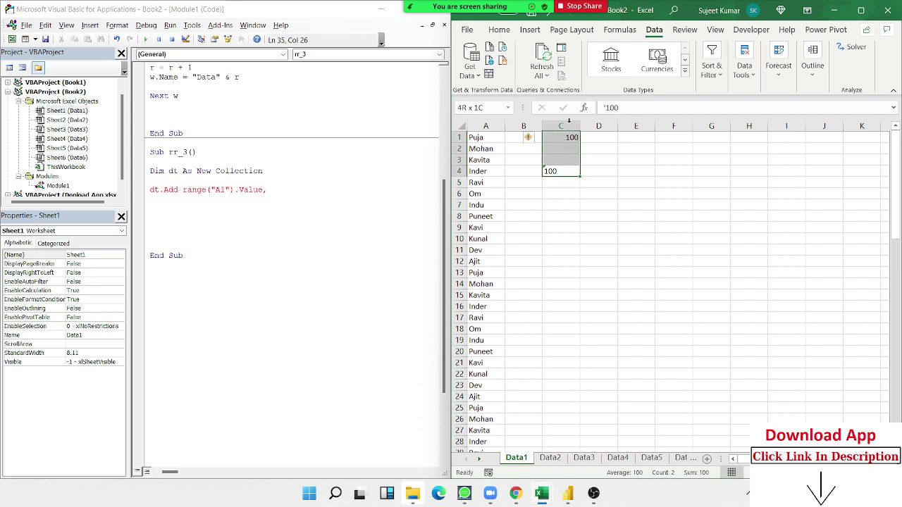
key("Delete")
left_click(277, 194)
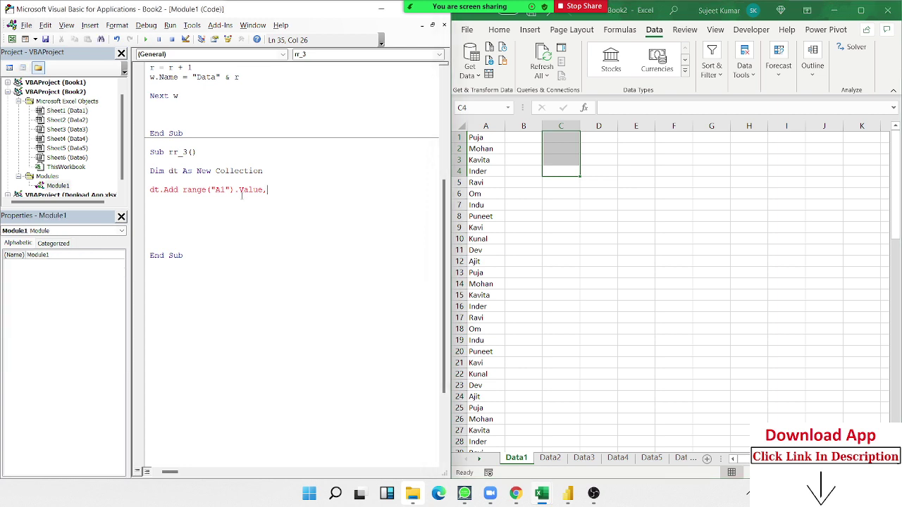
Complete dt.Add with the key CStr(Range("A1").Value) using the copied expression
left_click_drag(263, 191, 183, 192)
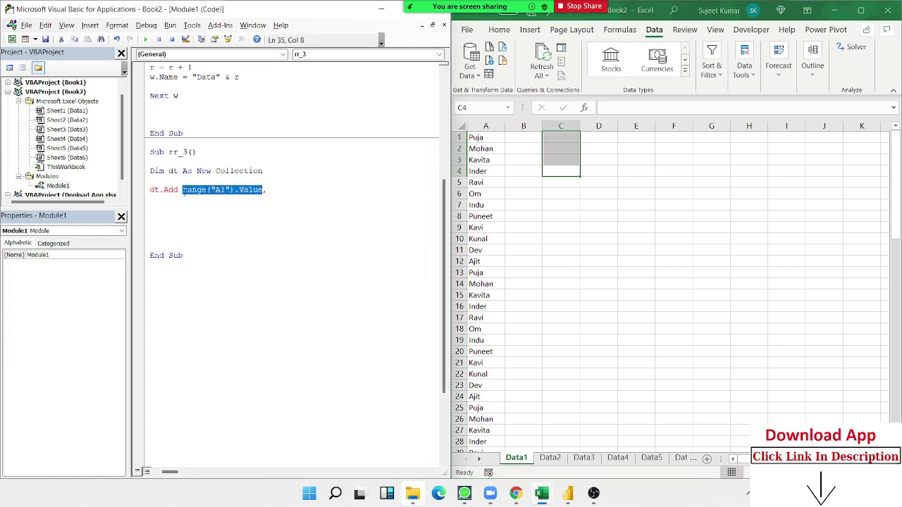
left_click(268, 190)
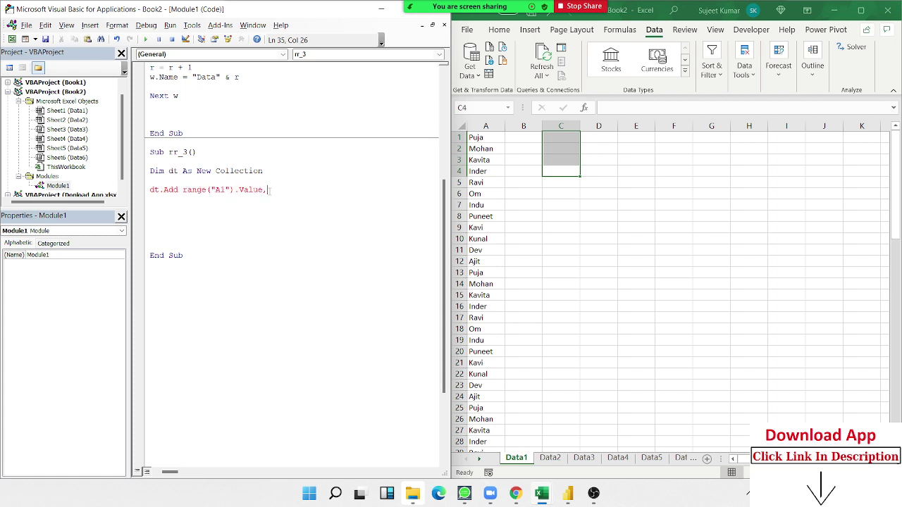
type("cs")
type("tr(")
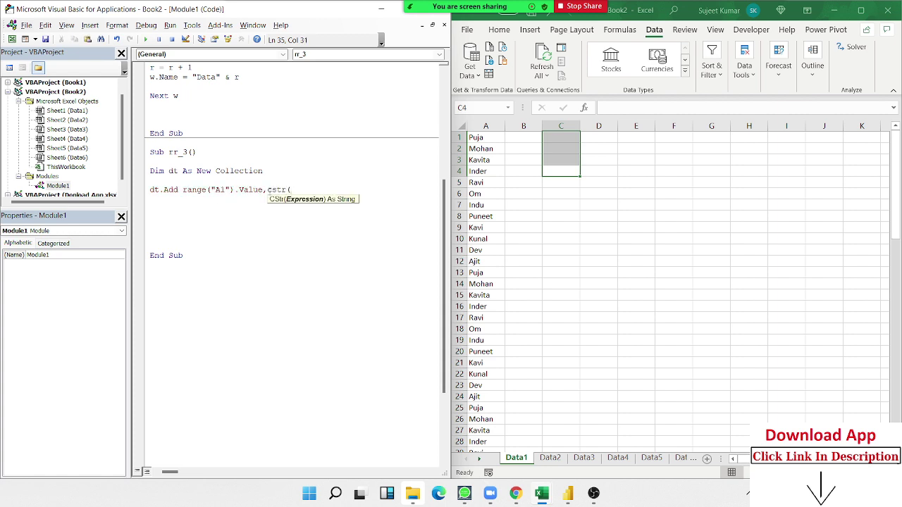
type("range(\"A1\").Value")
type(")")
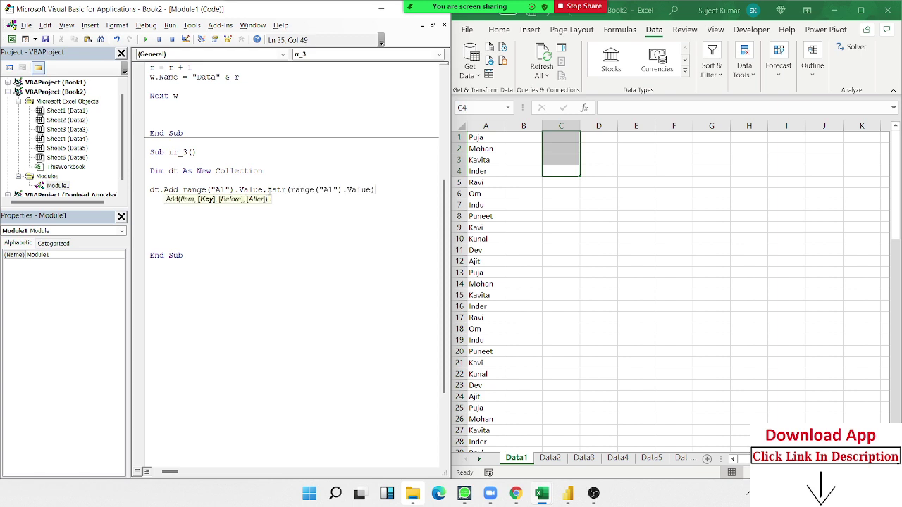
left_click(265, 234)
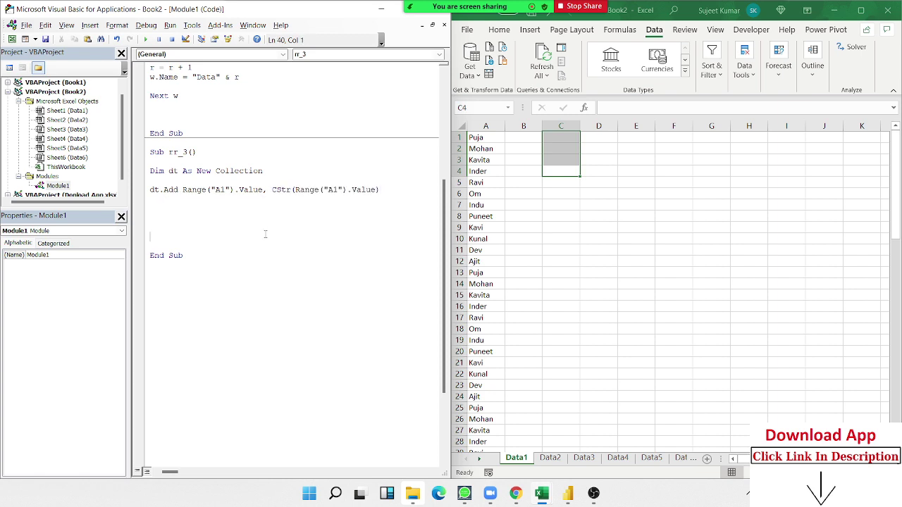
Highlight CStr on the dt.Add line, then insert a blank line above it
left_click(280, 190)
double_click(285, 190)
left_click(184, 210)
key("Return")
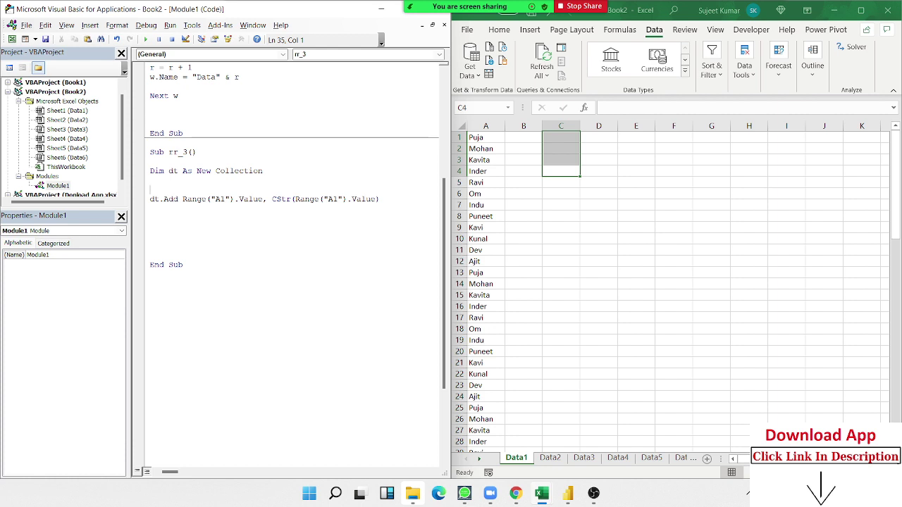
Check on the sheet that the names in column A end at row 80
left_click(263, 170)
left_click(493, 148)
key("ctrl+Down")
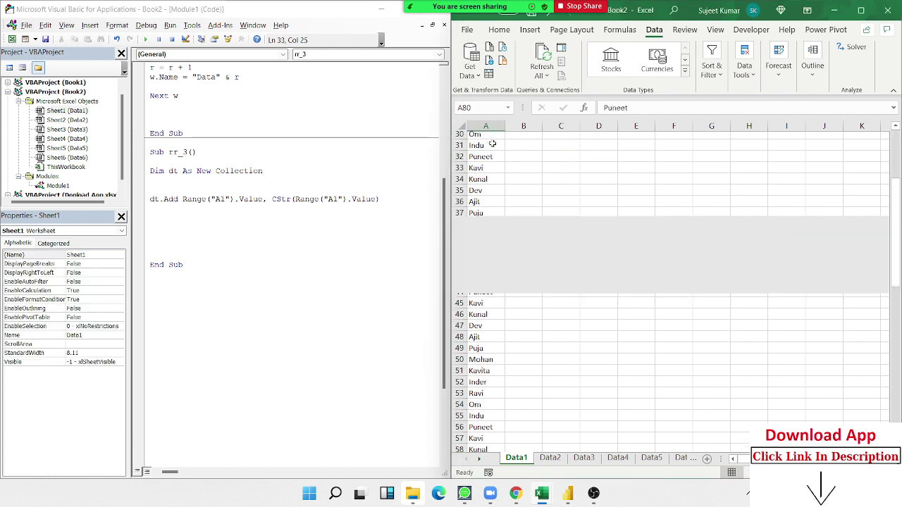
key("ctrl+Up")
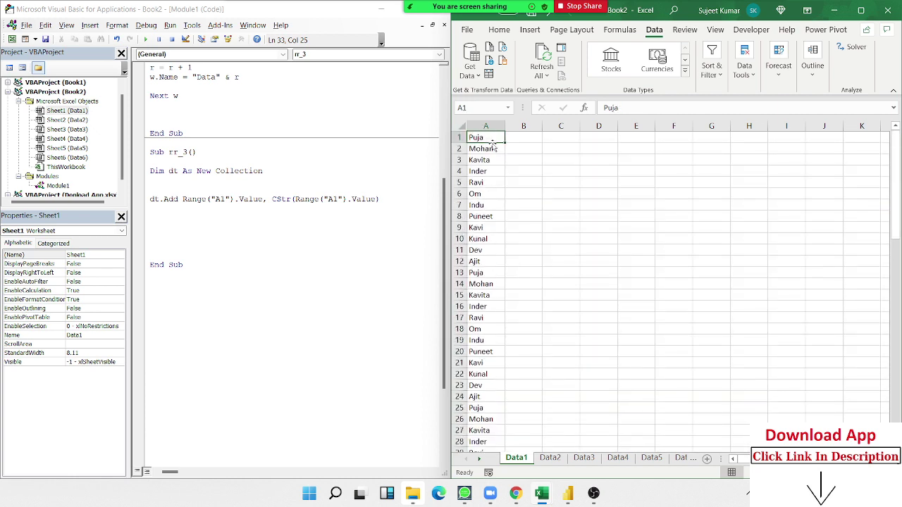
Wrap dt.Add in For i = 1 To 80 … Next i, referencing Range("A" & i)
left_click(160, 188)
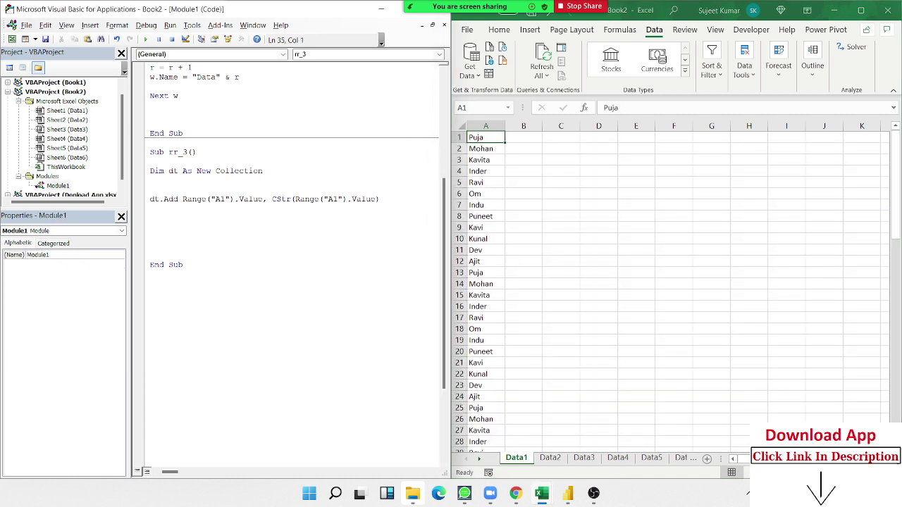
type("for")
type(" i =")
type("1 to ")
type("80")
type("next ")
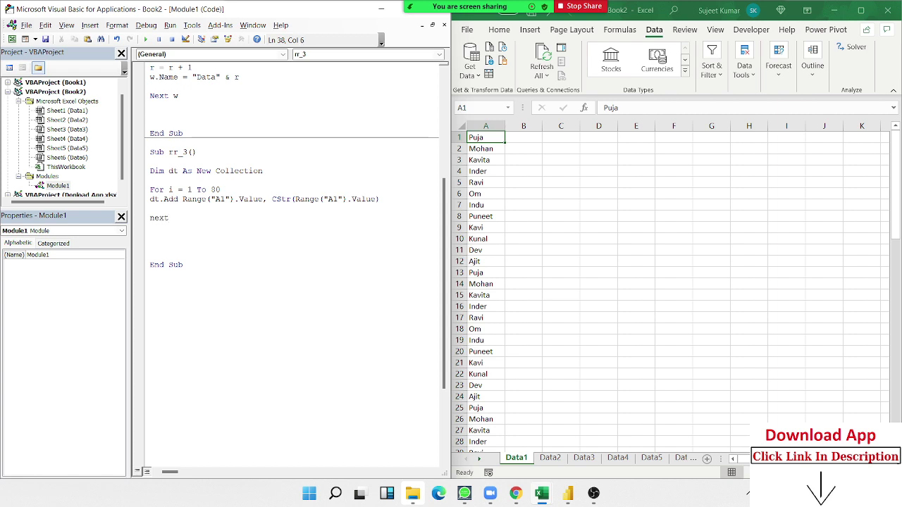
type("i")
left_click(223, 199)
key("BackSpace")
type("&")
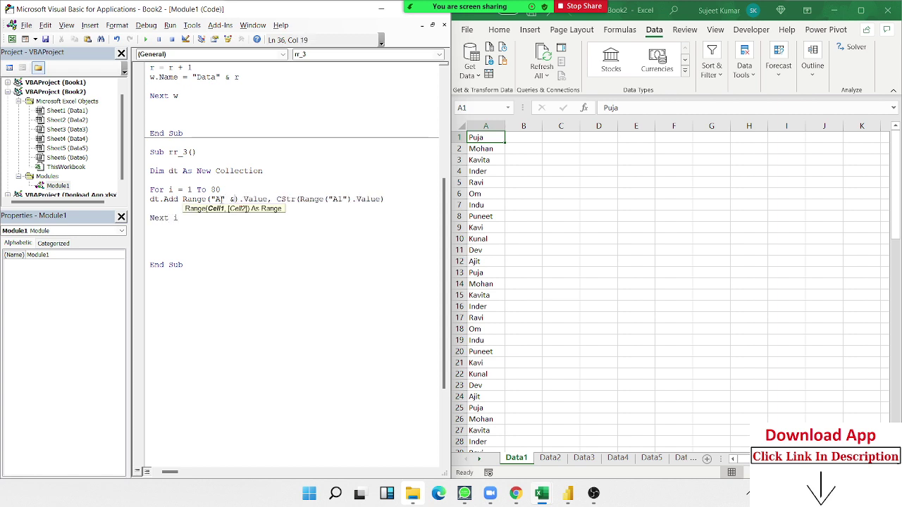
type(" i")
left_click(348, 199)
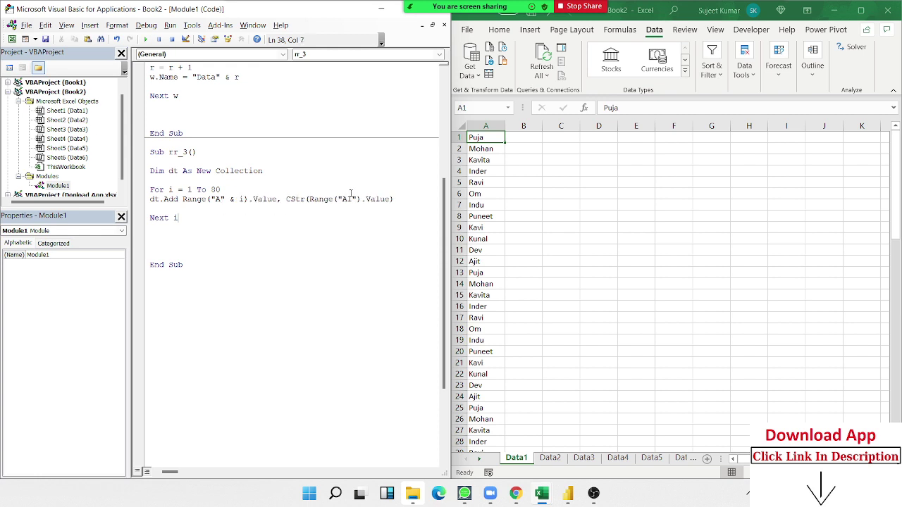
key("BackSpace")
type("\" ")
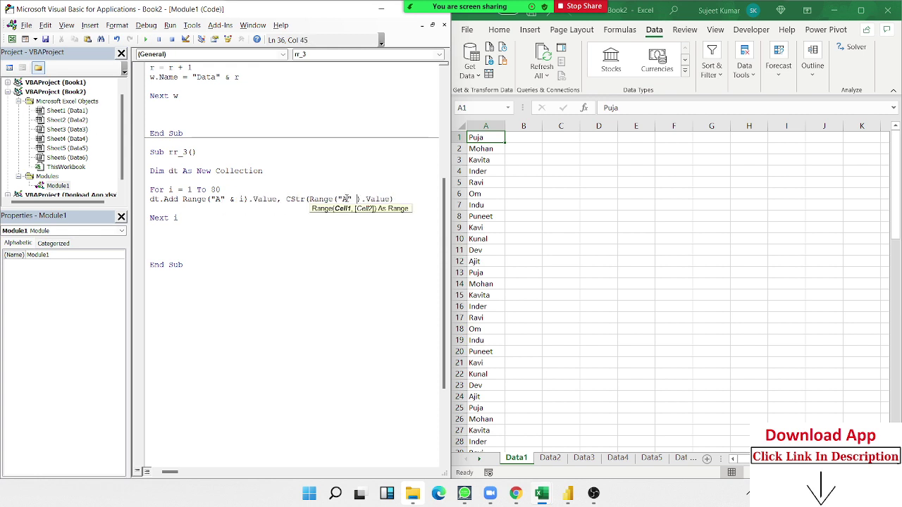
type("& i")
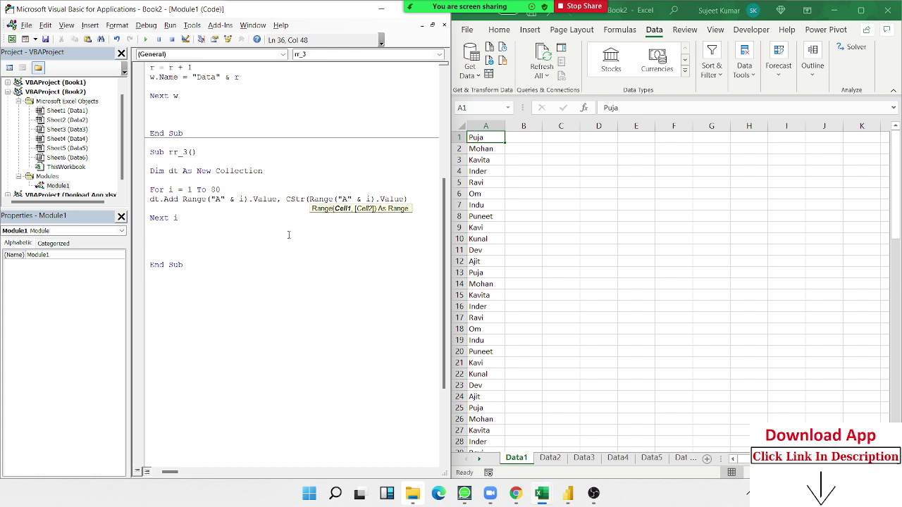
left_click(271, 237)
left_click(175, 207)
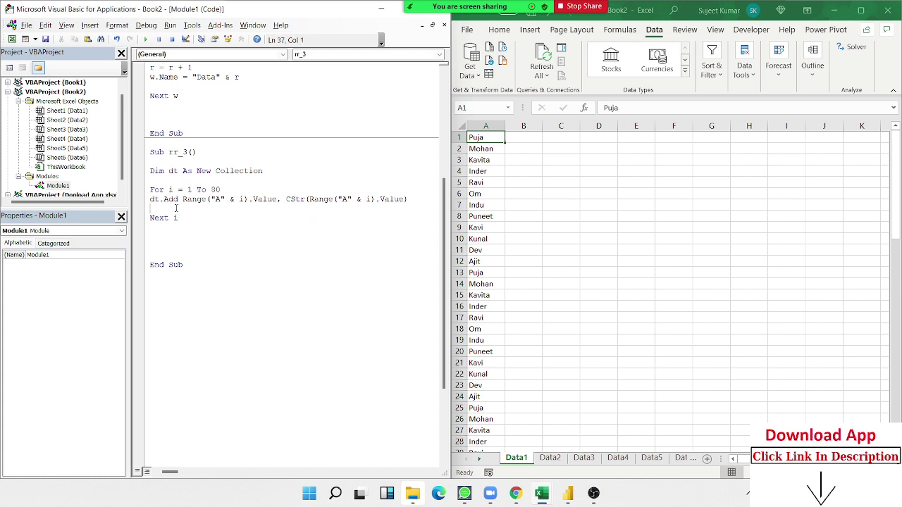
key("Delete")
Add On Error Resume Next above the For loop
key("Up")
key("Up")
key("Return")
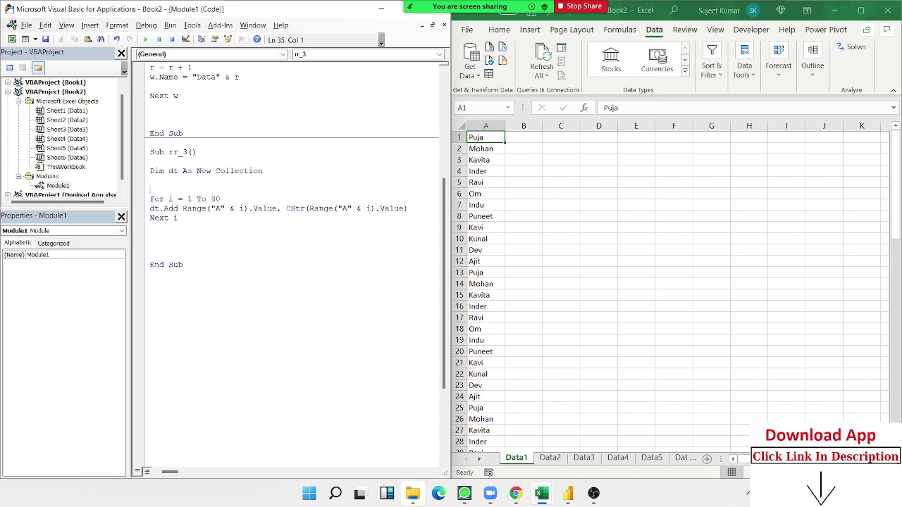
type("o")
type("nerro")
type("r resu")
type("me")
type(" next")
key("Down")
key("Down")
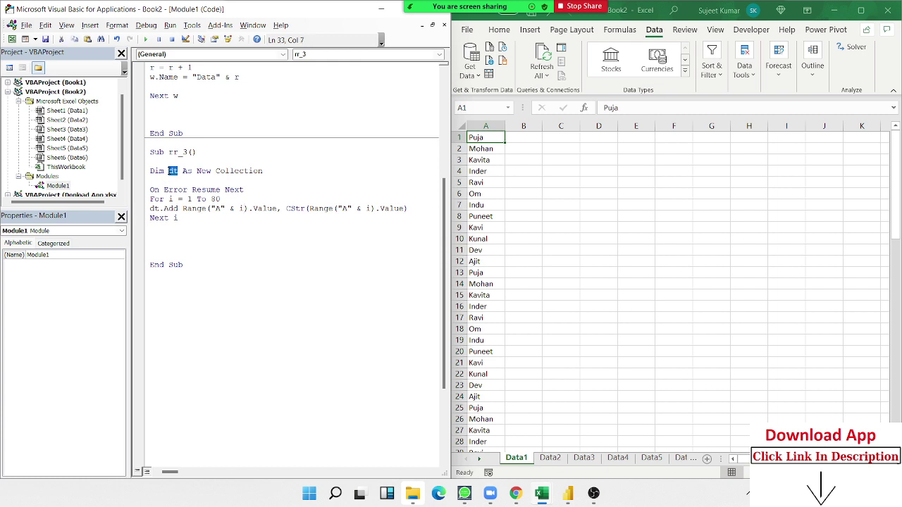
left_click(165, 240)
left_click_drag(675, 136, 661, 275)
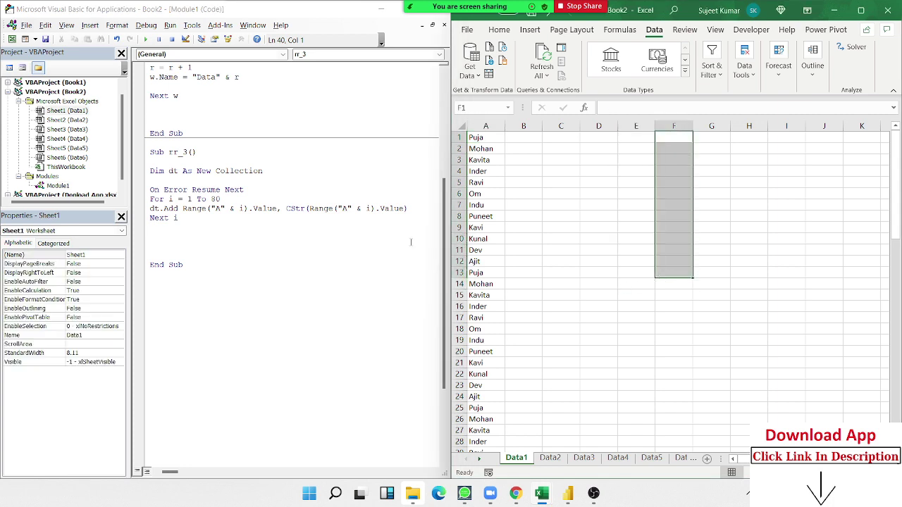
left_click(189, 235)
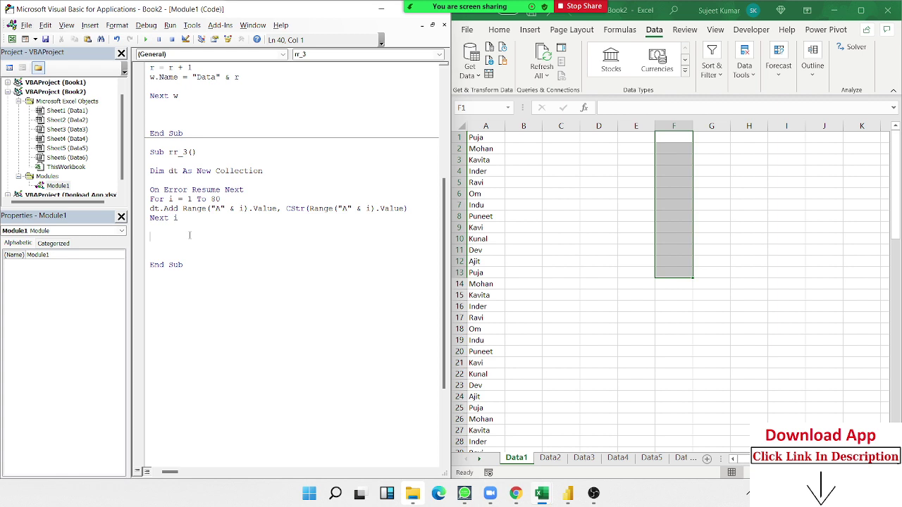
Add a second loop line, For Each Item In dt, before End Sub in rr_3
key("Return")
type("fo")
type("r eac")
type("h item")
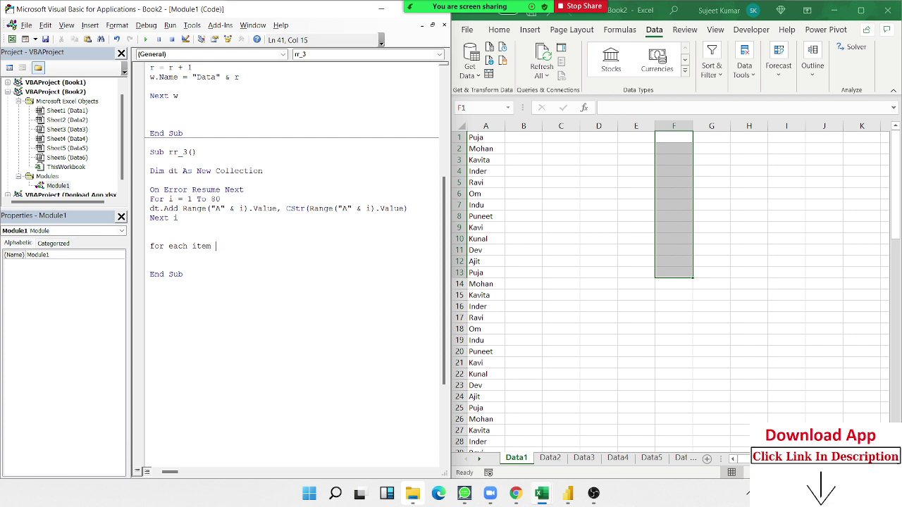
type("in dt")
key("Return")
key("Return")
Start the loop body with Range("F65000").End(xlUp) to find column F's last filled cell
type("range")
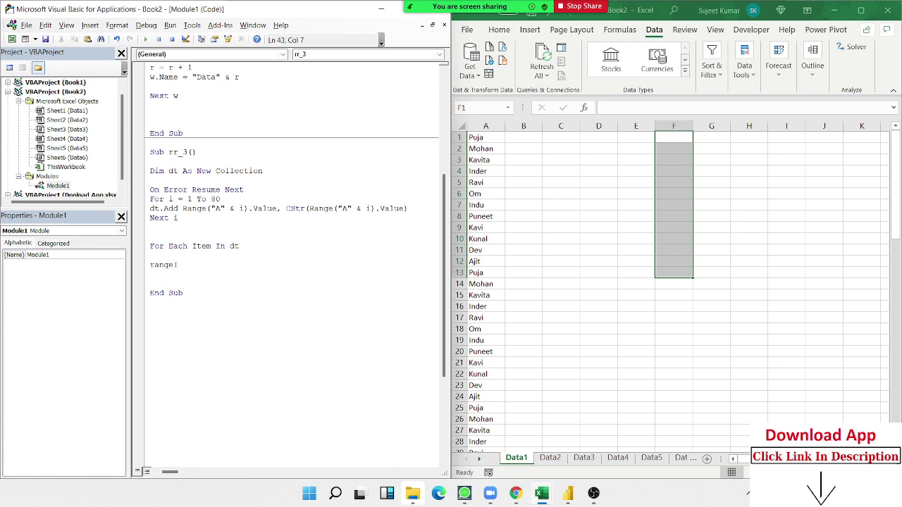
type("\\")
key("BackSpace")
key("BackSpace")
type("e(")
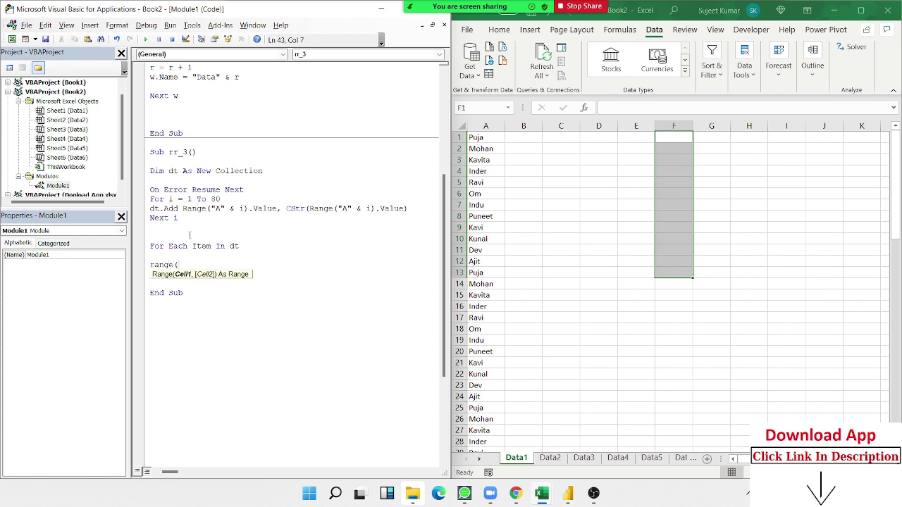
type("\"A1\"")
type(")")
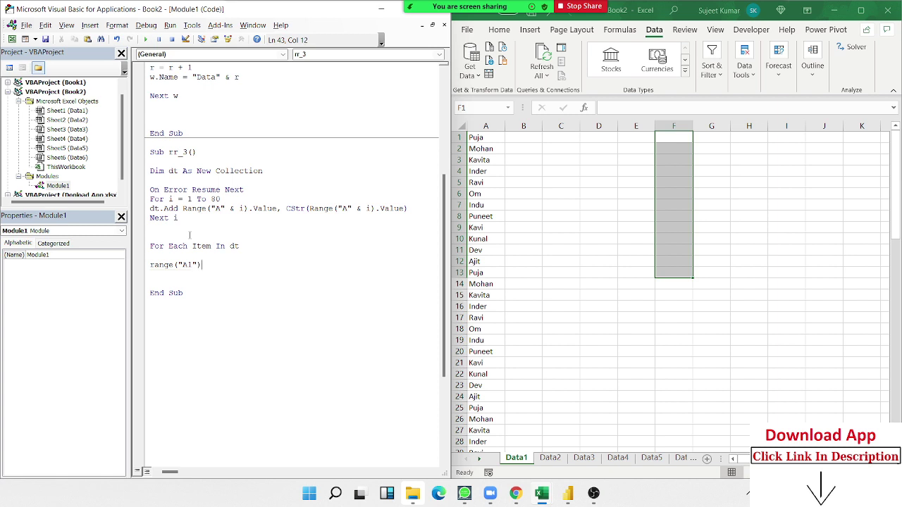
key("BackSpace")
key("BackSpace")
key("BackSpace")
key("BackSpace")
type("F")
type("65000")
type("\").")
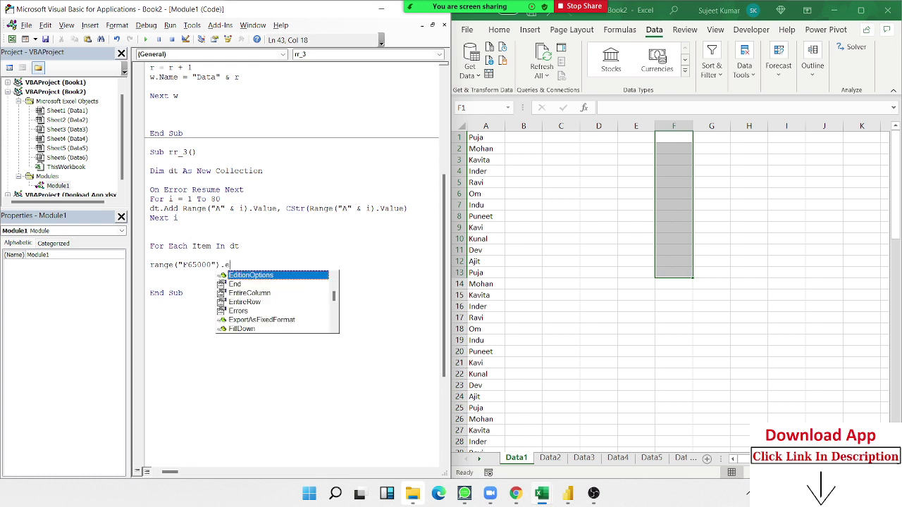
type("end(")
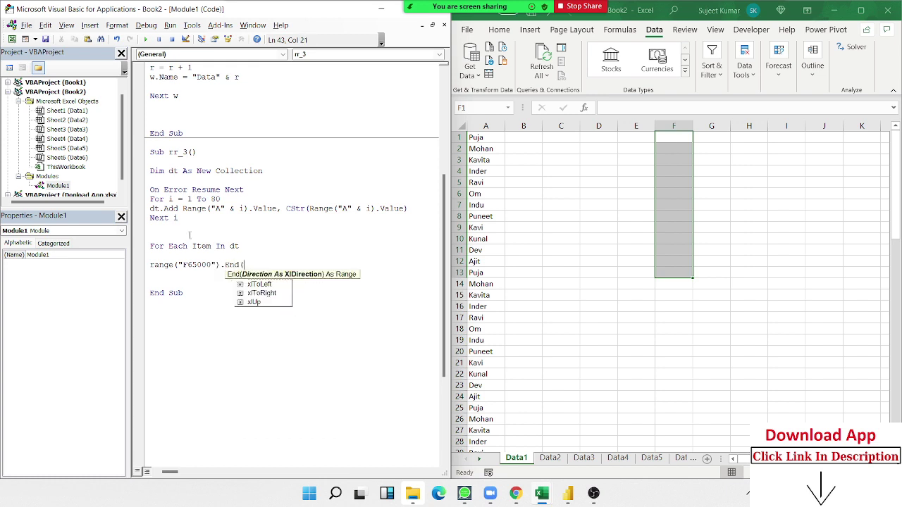
type("xlu")
key("Tab")
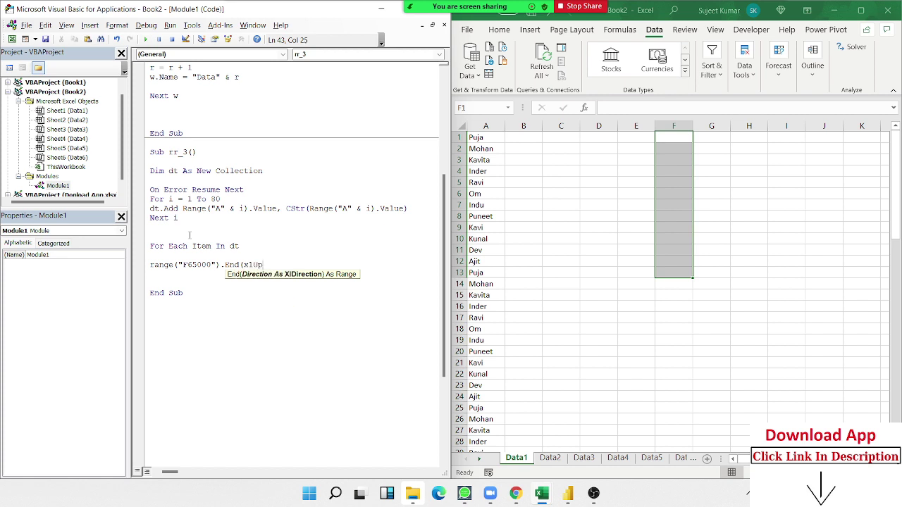
Complete it as .Offset(1, 0).Value = Item and close the loop with Next Item
type(").of")
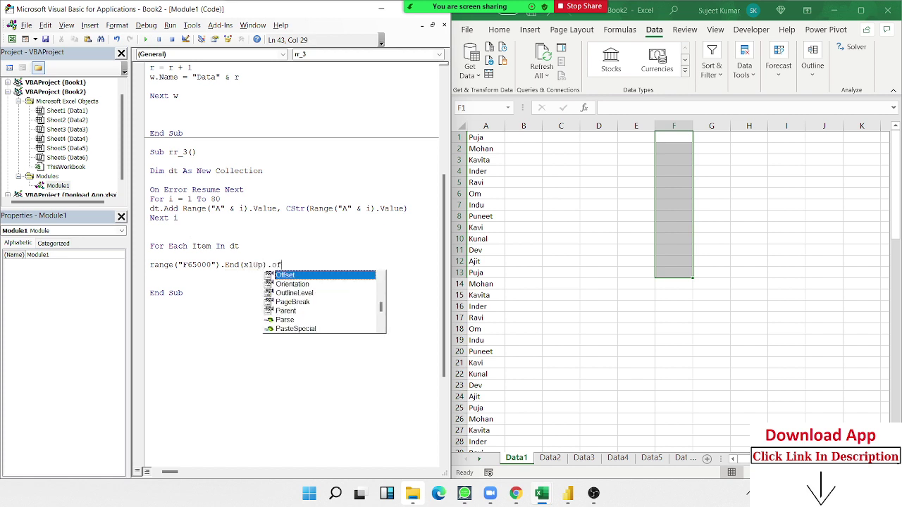
key("Tab")
type("(1")
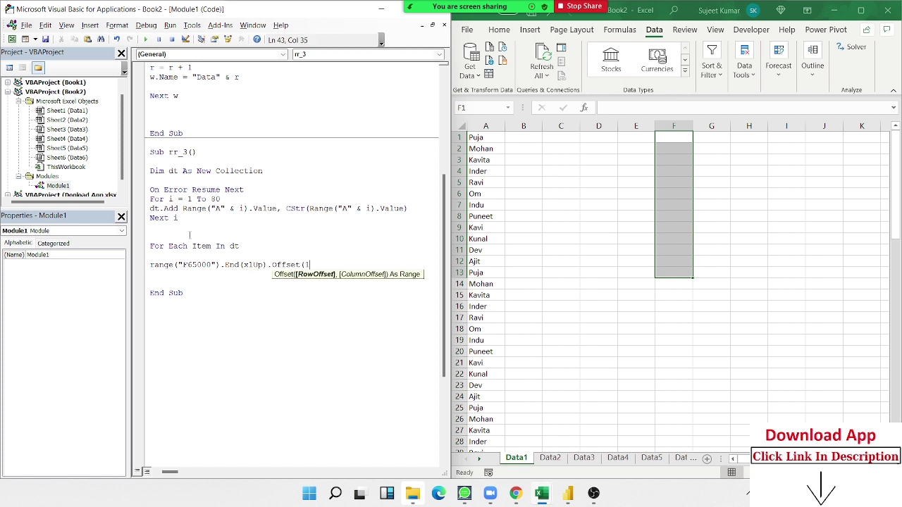
type(",0).")
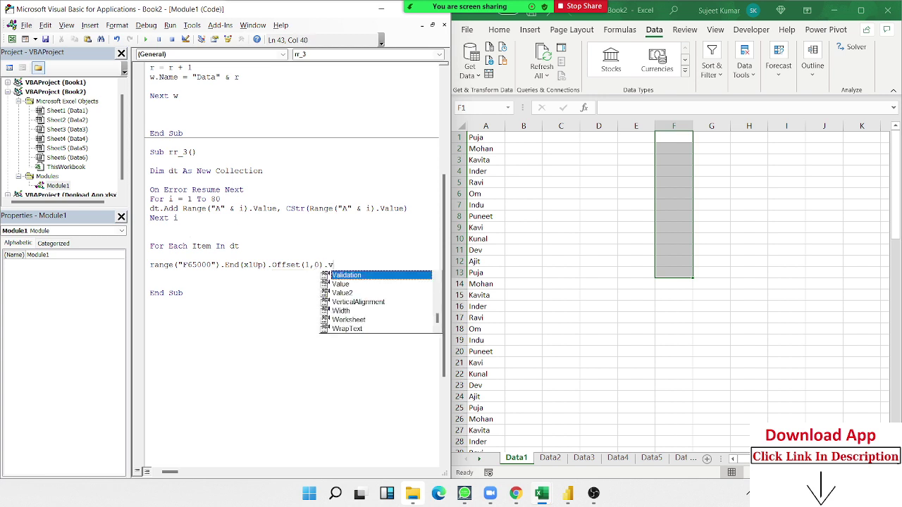
type("valu")
key("Tab")
type("= ")
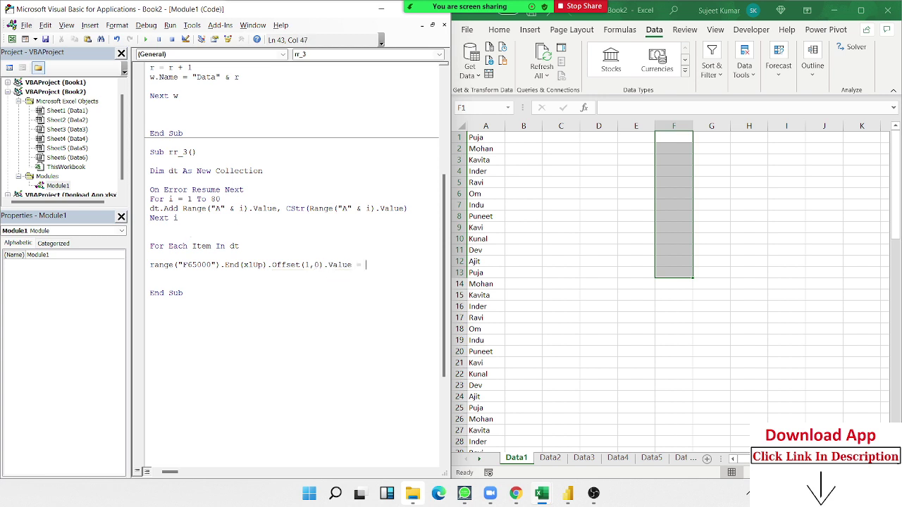
type("Ite")
type("m")
key("Return")
key("Return")
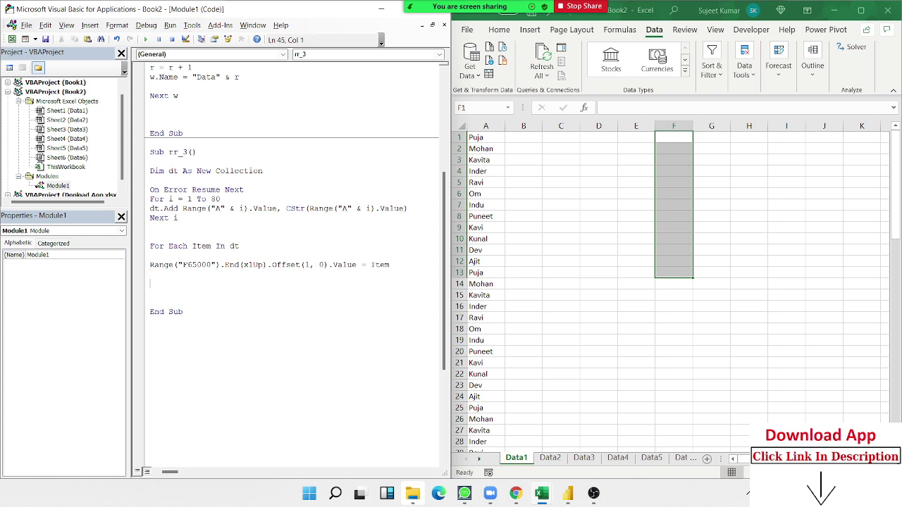
type("next ")
type("i")
type("ite")
type("m")
left_click(150, 274)
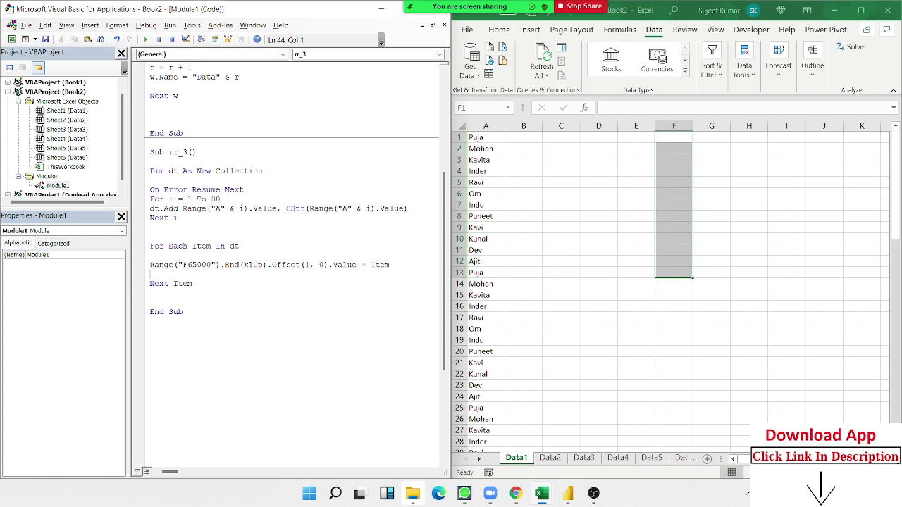
Check the dt loop and Item output line, then run rr_3 to list 12 unique names on Data1
scroll(187, 292, "up", 1)
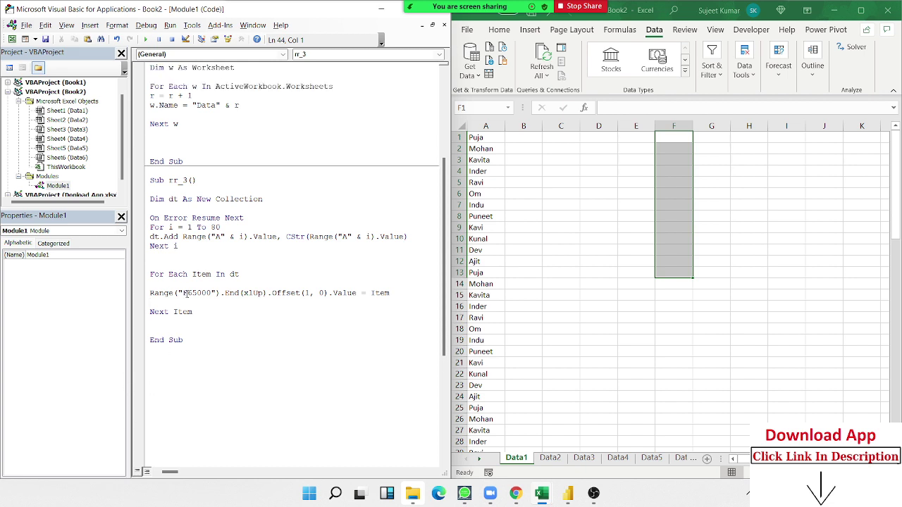
double_click(236, 274)
left_click(388, 298)
double_click(385, 293)
left_click(199, 315)
scroll(167, 339, "up", 3)
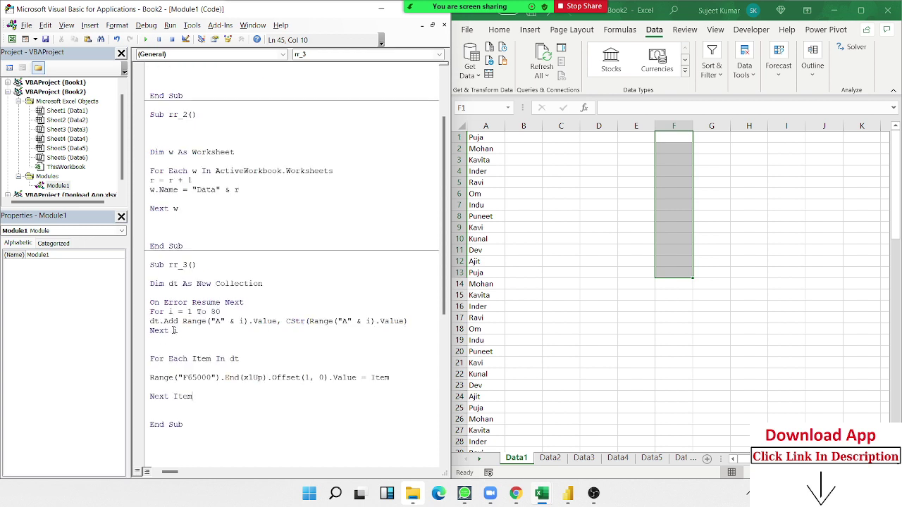
scroll(172, 330, "up", 3)
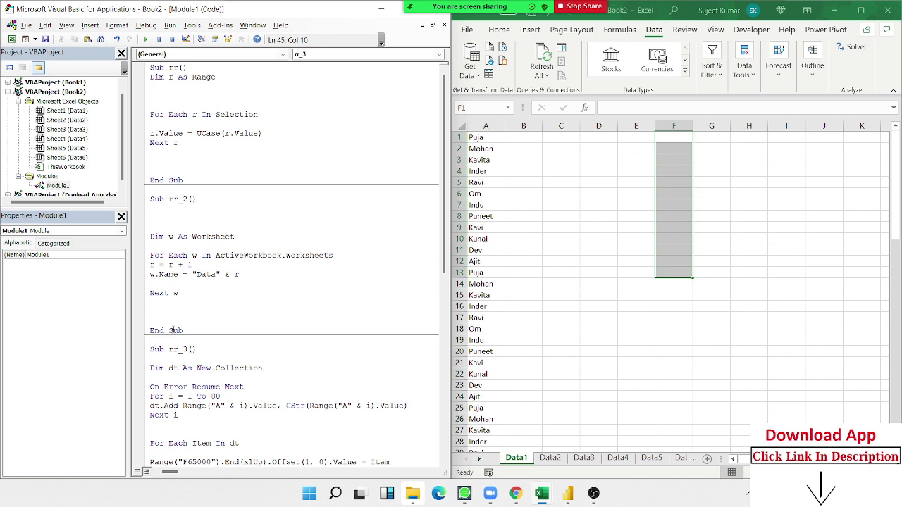
scroll(171, 330, "down", 5)
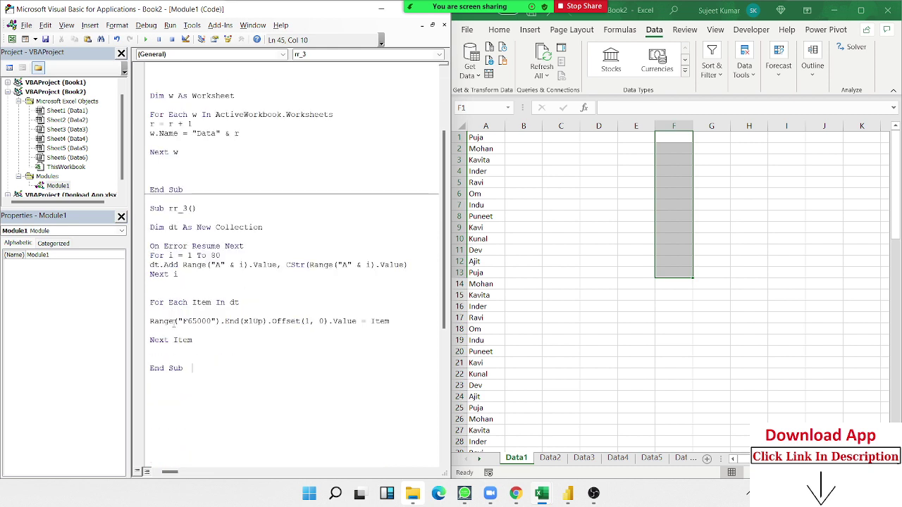
scroll(173, 339, "down", 2)
key("Down")
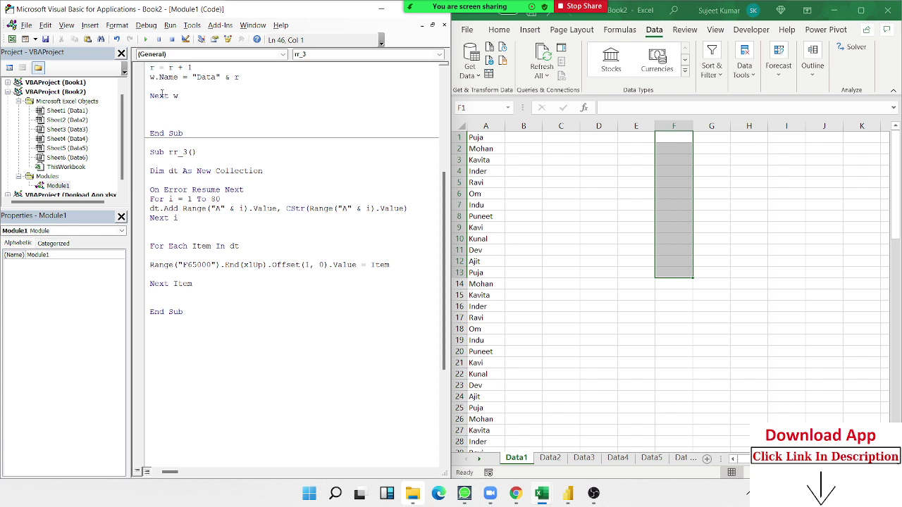
key("F5")
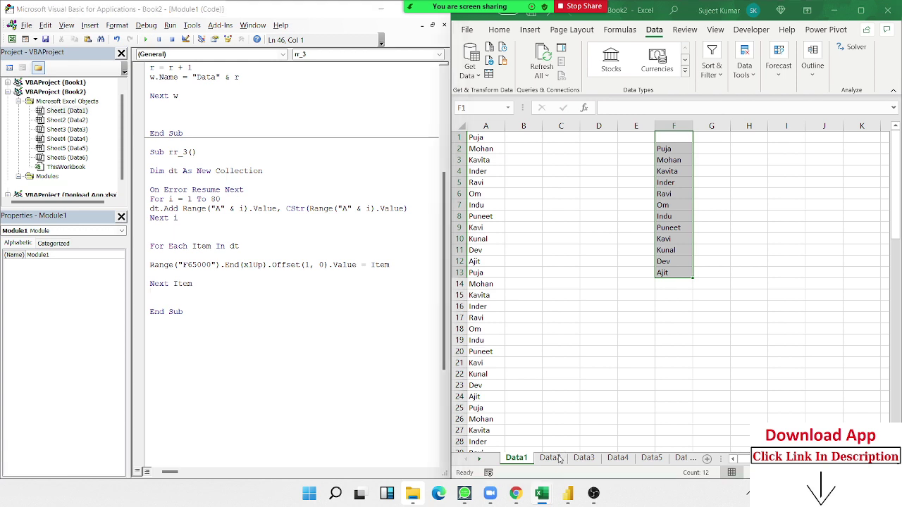
Clear the uppercase name lists in A1:F18 of the Data2 sheet
left_click(558, 459)
left_click(228, 325)
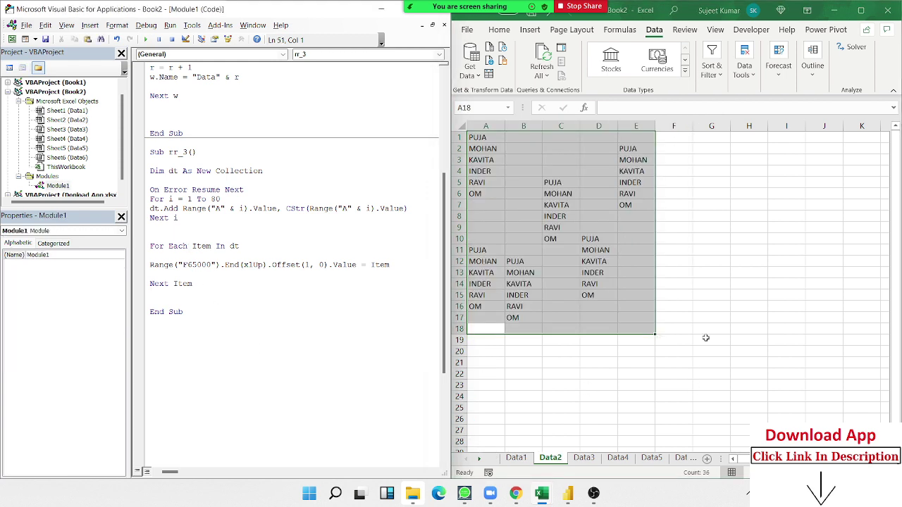
left_click_drag(674, 329, 455, 121)
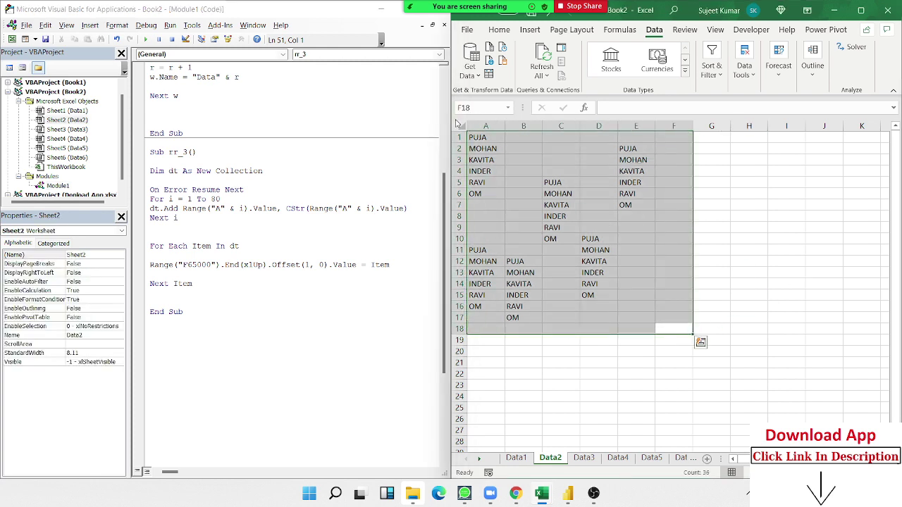
key("Delete")
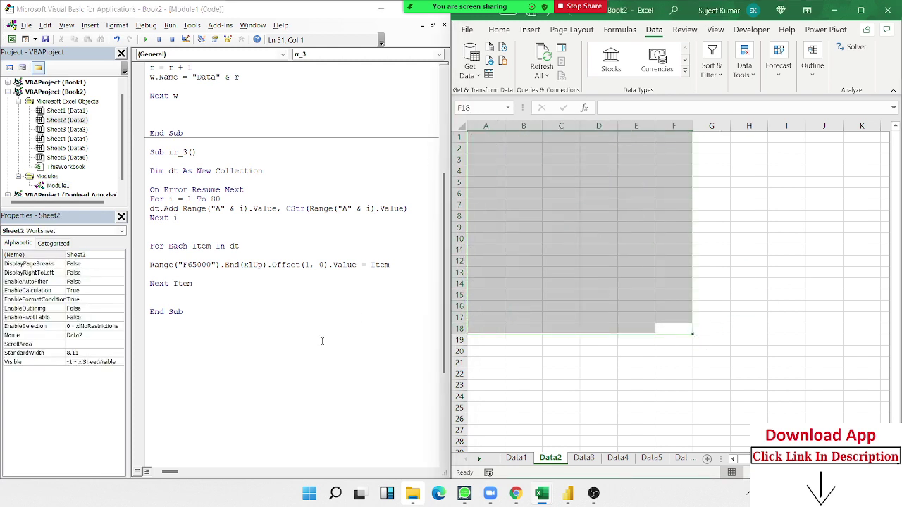